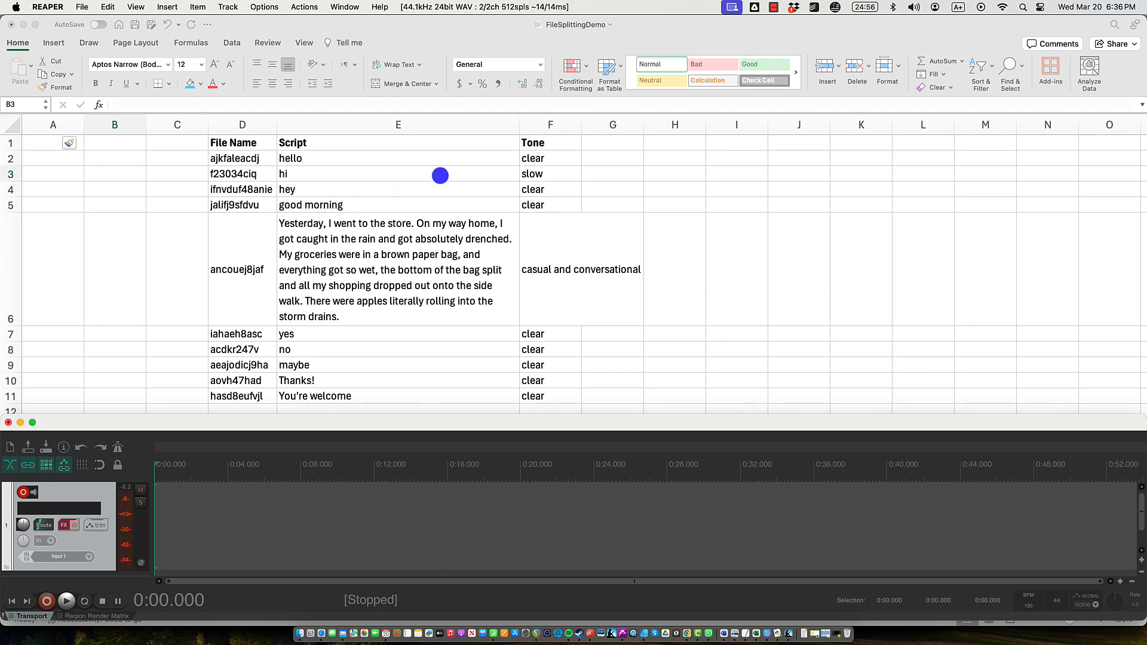
Record the first four script lines, hello, hi, hey and good morning, as separate consecutive items on track 1
{"action": "key", "text": "super+r"}
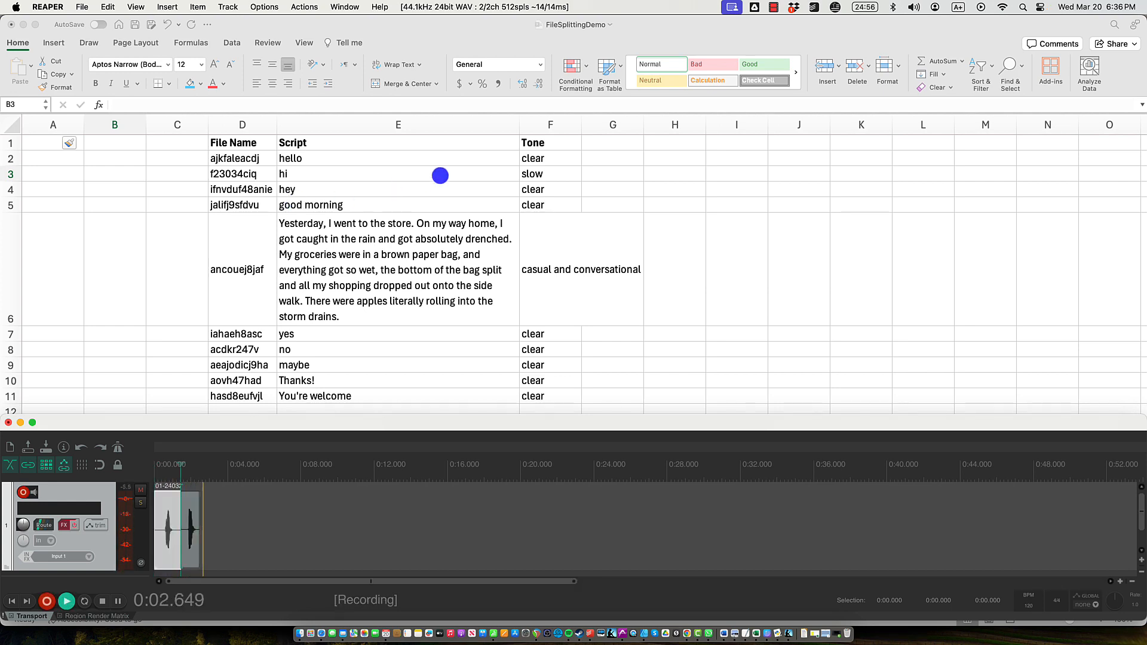
{"action": "key", "text": "space"}
{"action": "key", "text": "super+r"}
{"action": "key", "text": "space"}
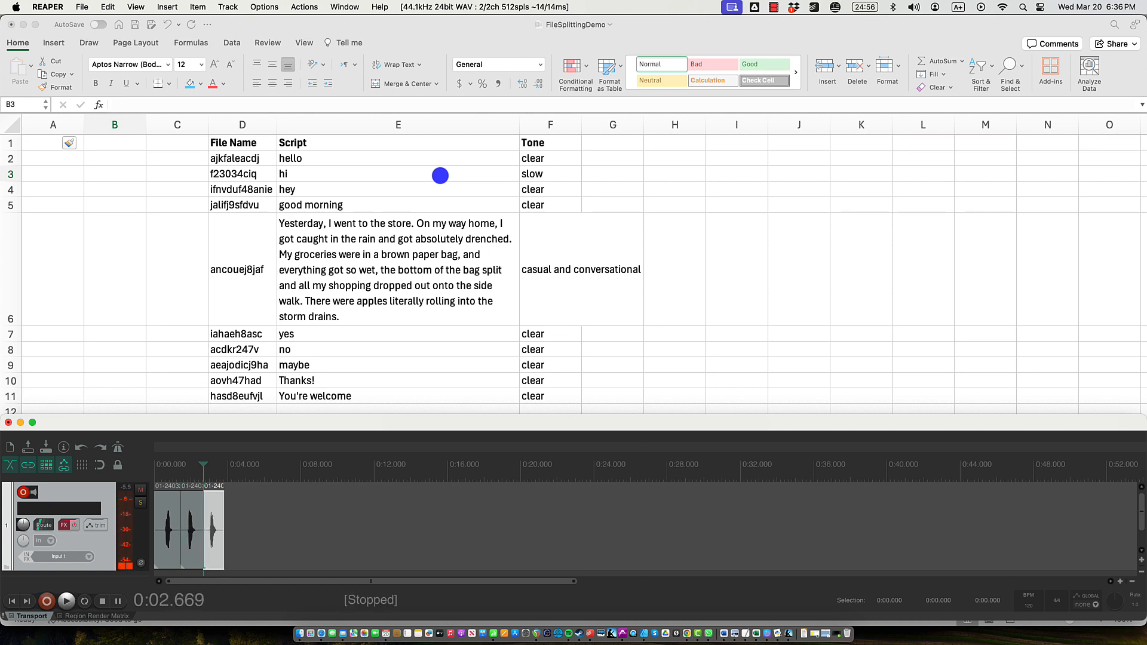
{"action": "key", "text": "super+r"}
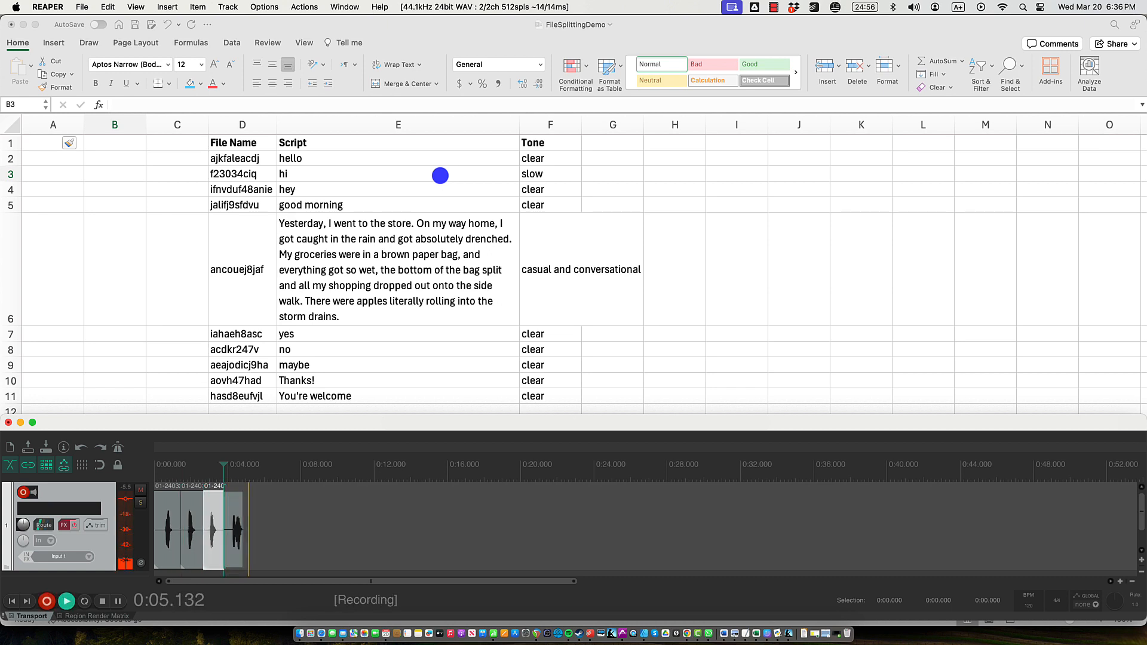
{"action": "key", "text": "space"}
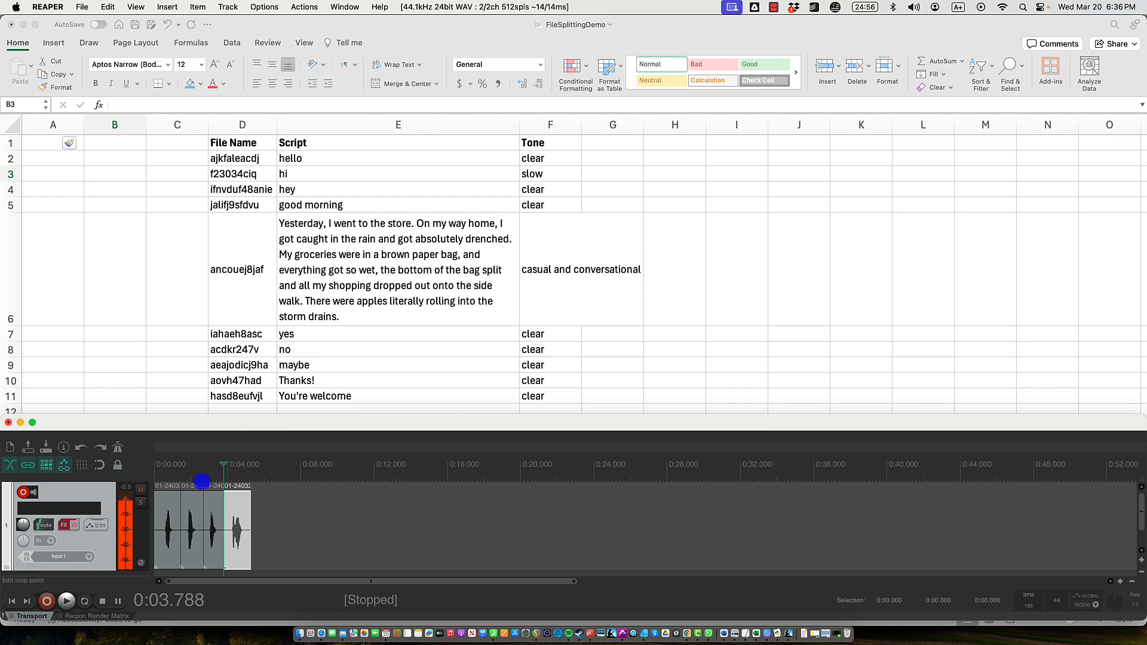
Select all four recorded items and insert a separate region for each selected item
{"action": "scroll", "coordinate": [194, 503], "scroll_direction": "up", "scroll_amount": 2}
{"action": "scroll", "coordinate": [195, 504], "scroll_direction": "up", "scroll_amount": 4}
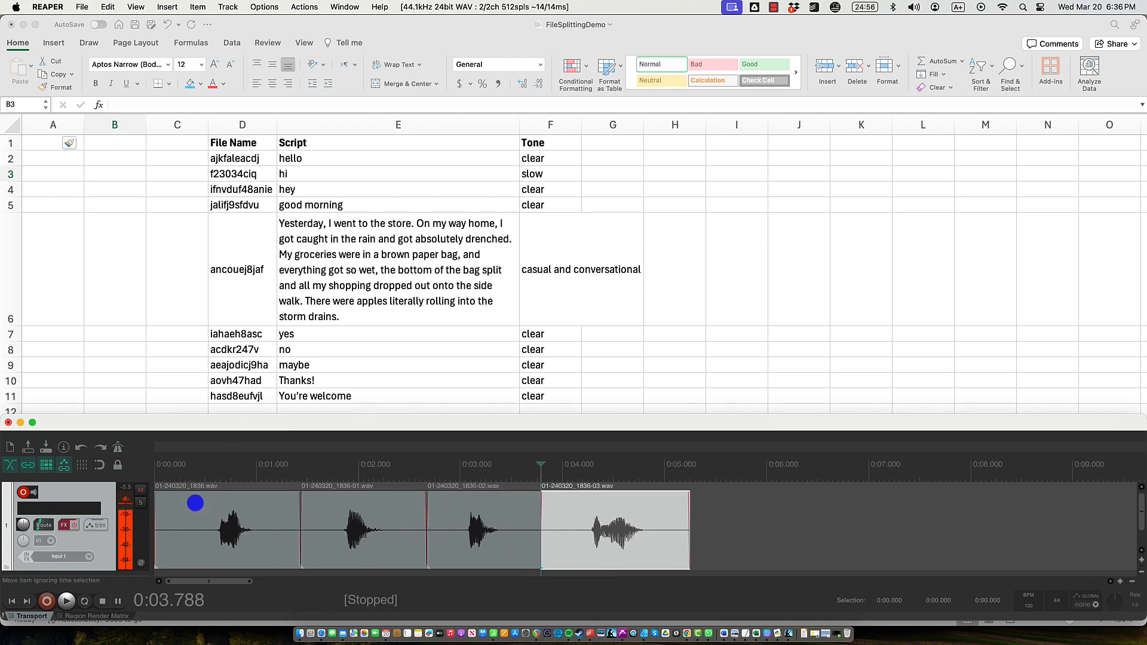
{"action": "left_click", "coordinate": [205, 517]}
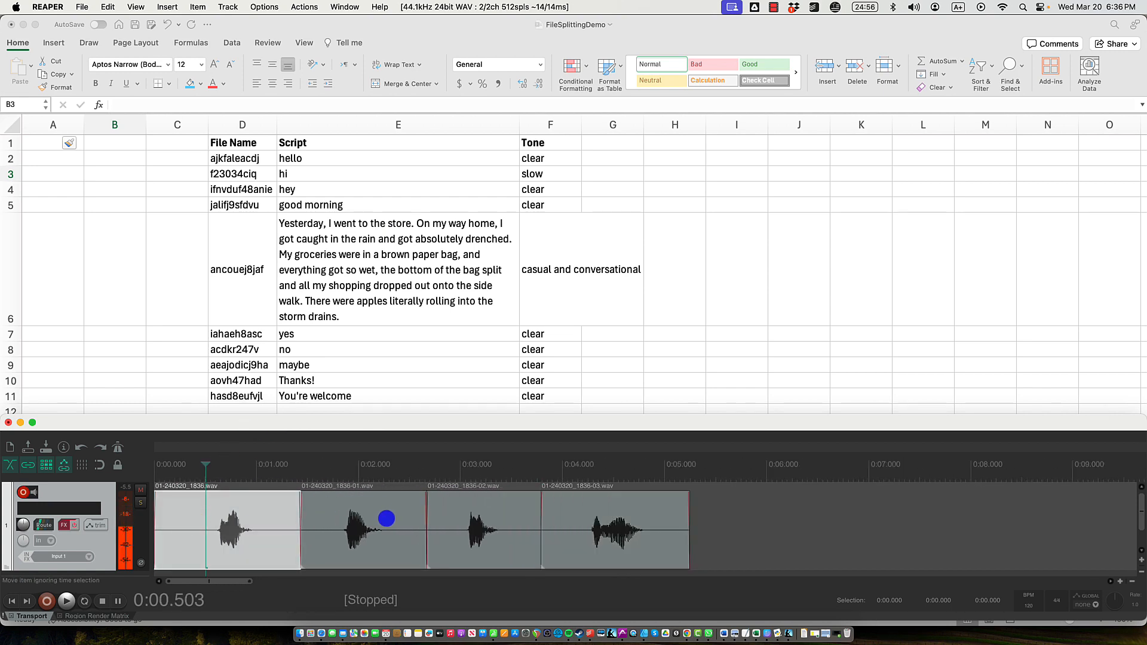
{"action": "left_click", "coordinate": [341, 523]}
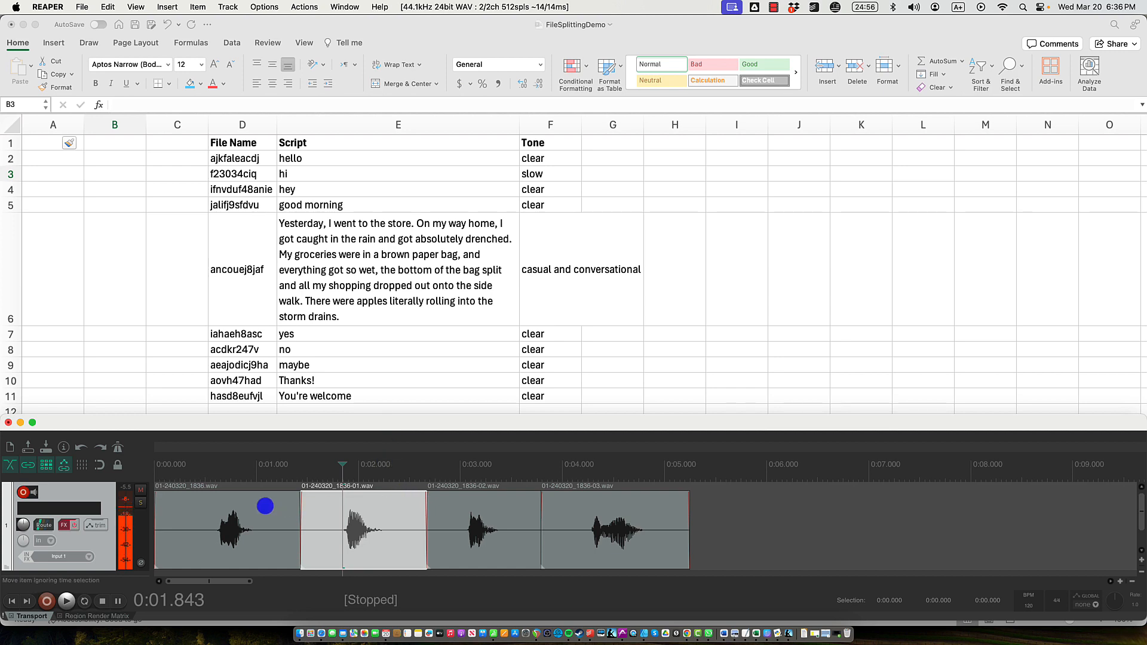
{"action": "left_click", "coordinate": [264, 506]}
{"action": "left_click", "coordinate": [602, 516], "text": "shift"}
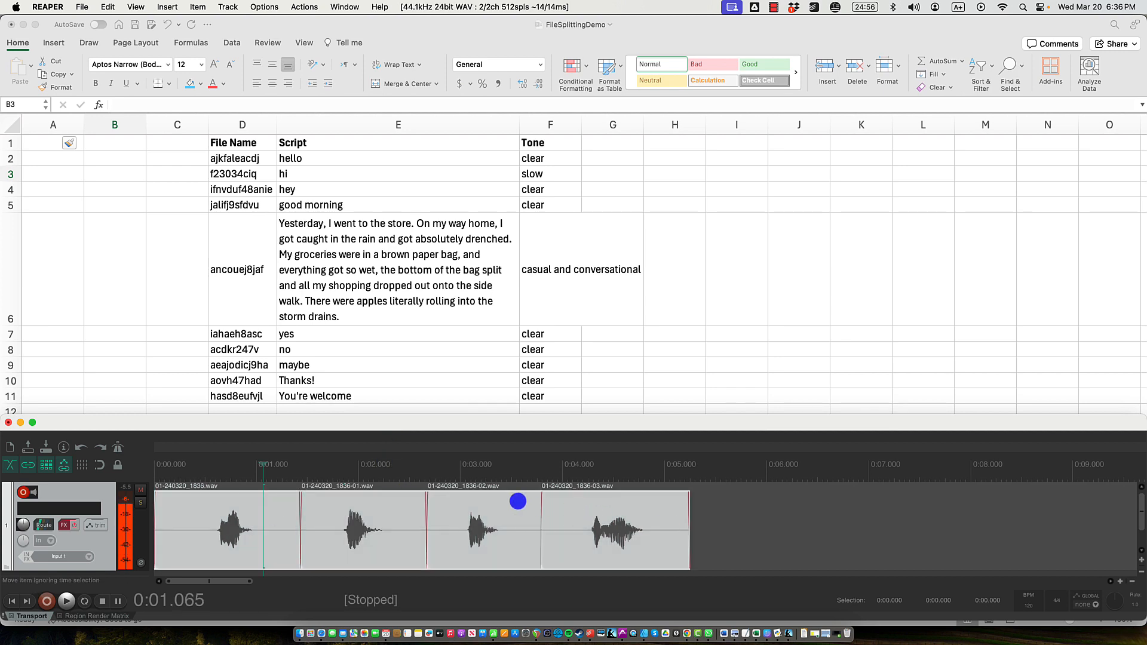
{"action": "key", "text": "shift+r"}
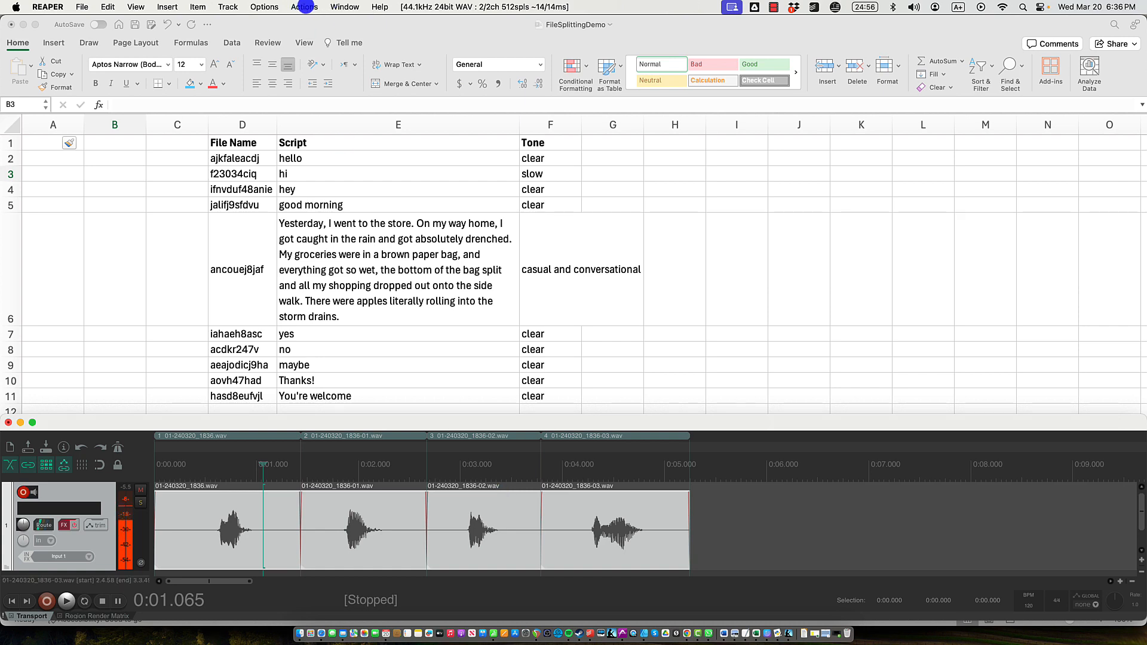
Look over the recent actions and the first region's edit settings, leaving the region unchanged
{"action": "left_click", "coordinate": [306, 7]}
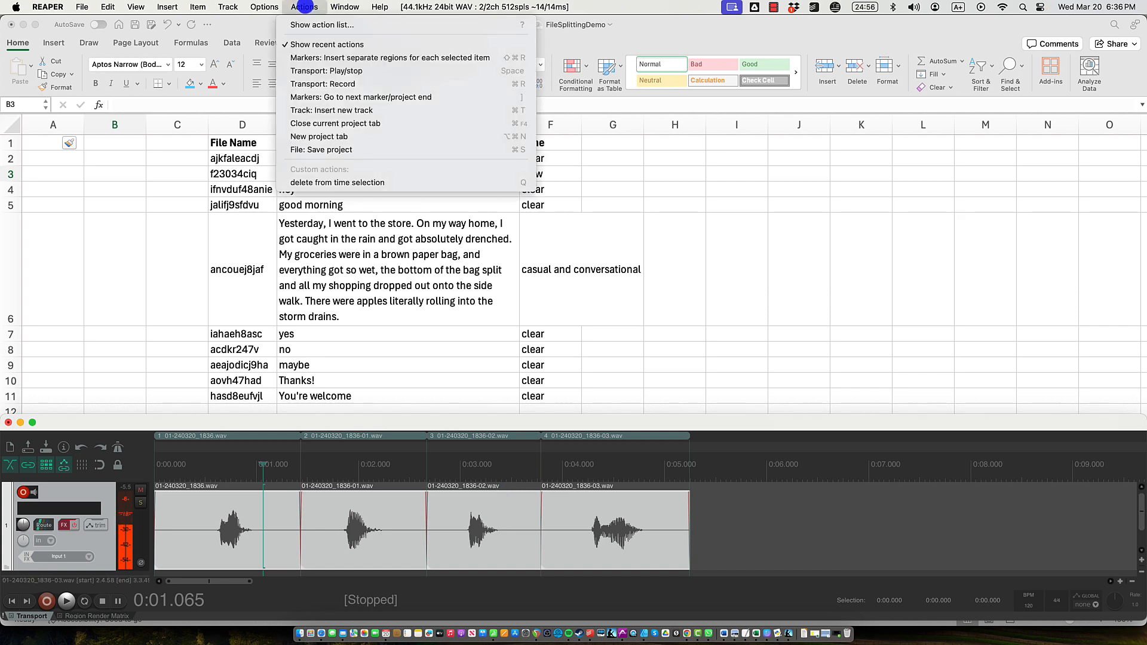
{"action": "left_click", "coordinate": [305, 7]}
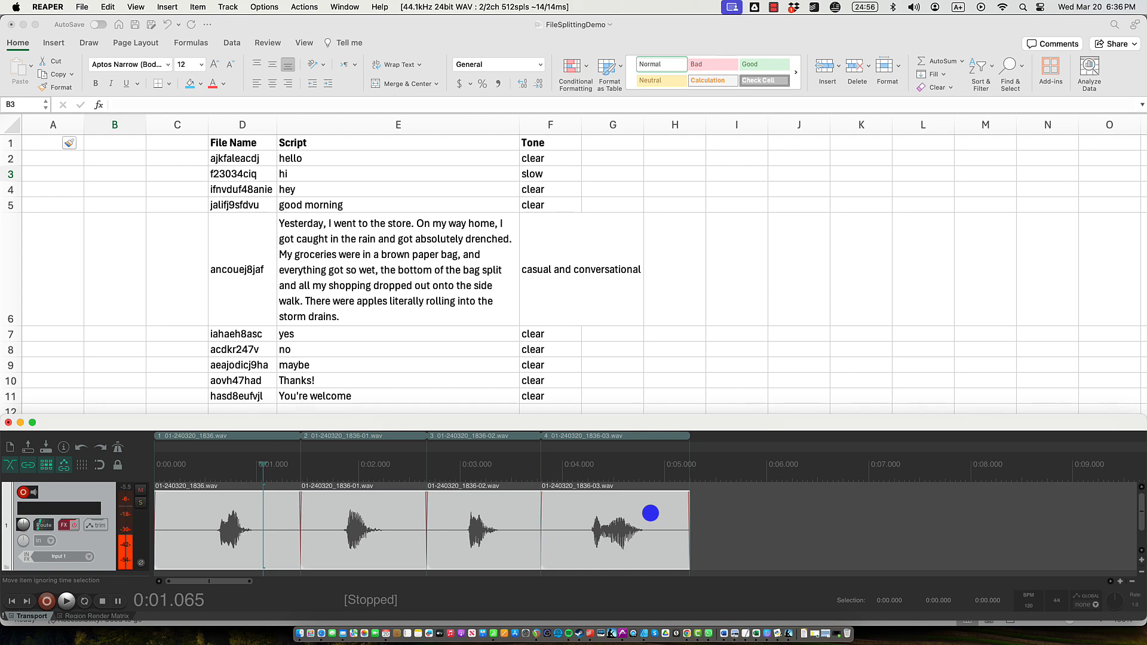
{"action": "double_click", "coordinate": [233, 437]}
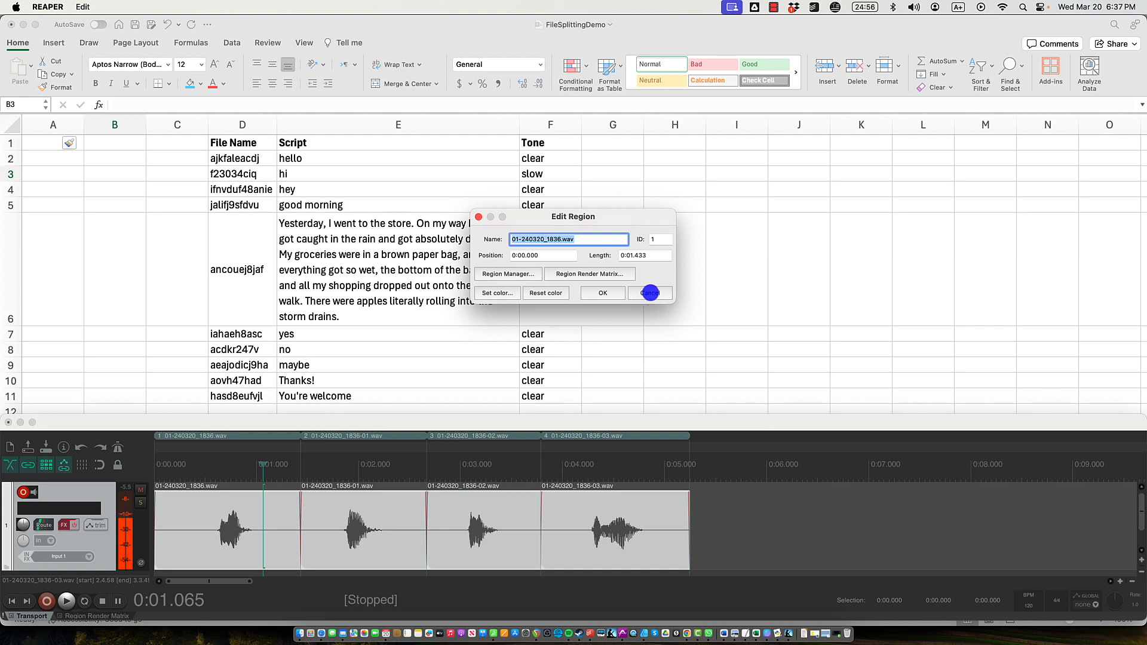
{"action": "left_click", "coordinate": [650, 293]}
Record the opening of the long row 6 passage, starting at the end of the "good morning" item
{"action": "scroll", "coordinate": [362, 489], "scroll_direction": "down", "scroll_amount": 1}
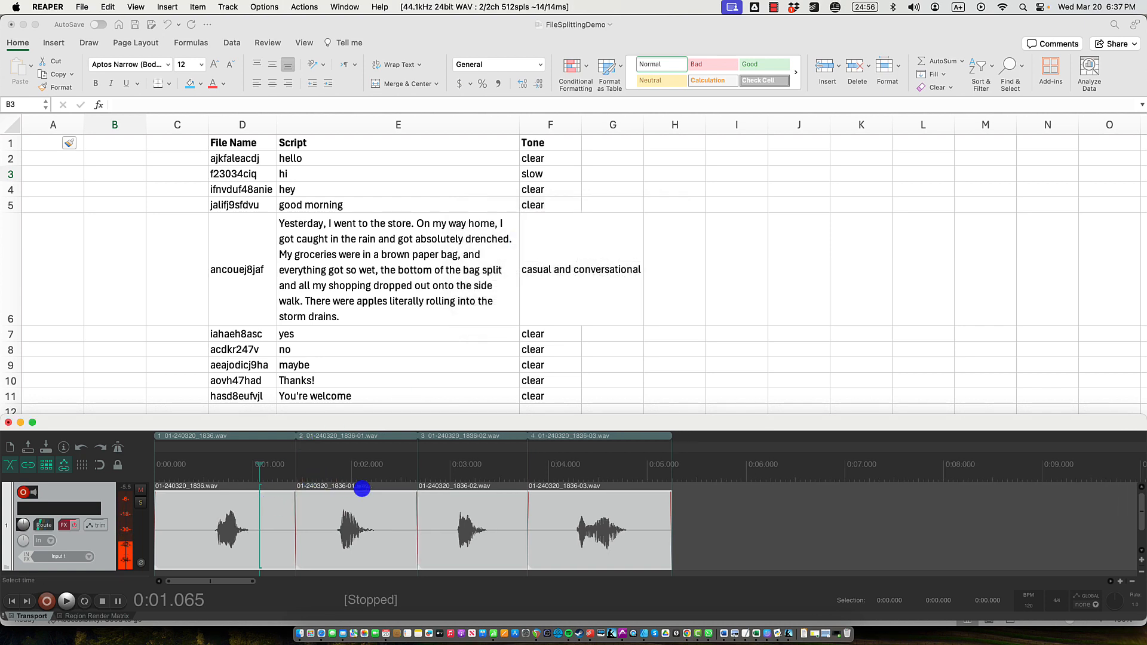
{"action": "scroll", "coordinate": [362, 488], "scroll_direction": "down", "scroll_amount": 2}
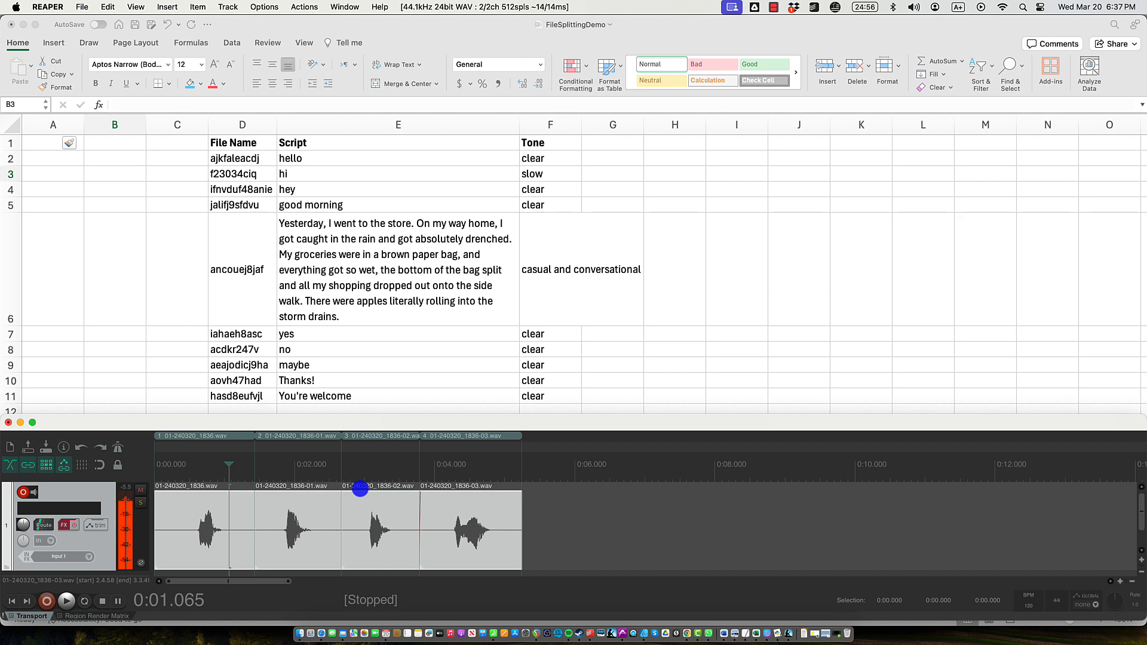
{"action": "left_click", "coordinate": [503, 468]}
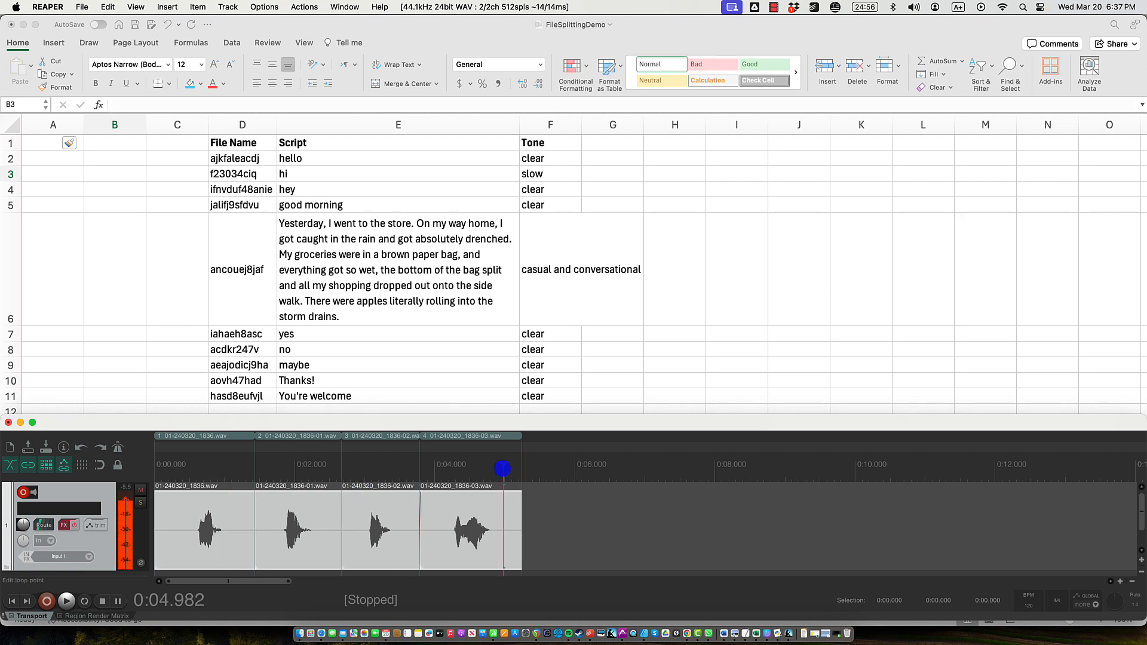
{"action": "key", "text": "End"}
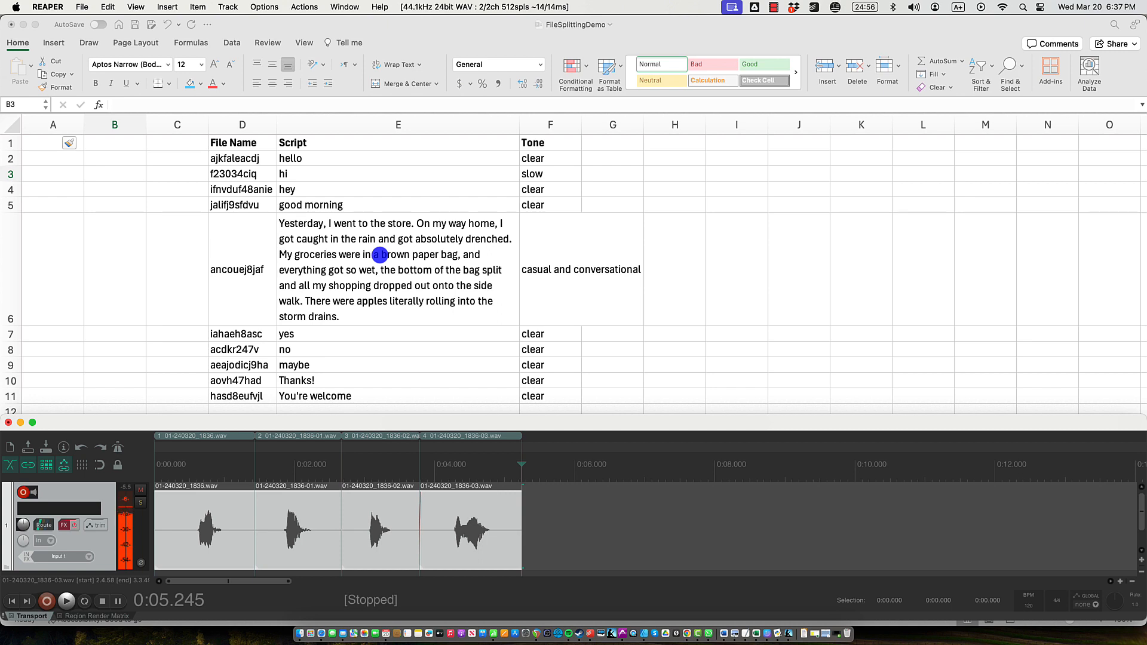
{"action": "key", "text": "super+r"}
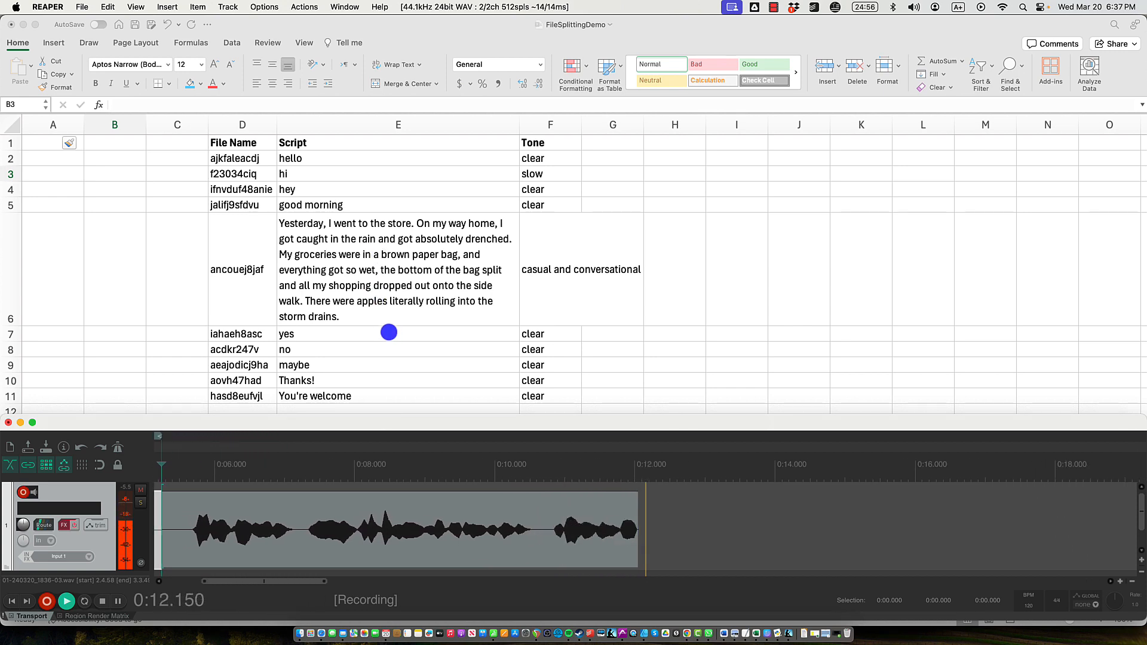
{"action": "key", "text": "space"}
Move the edit cursor back to 0:10.666 in the passage and re-record from that point onward
{"action": "left_click", "coordinate": [526, 485]}
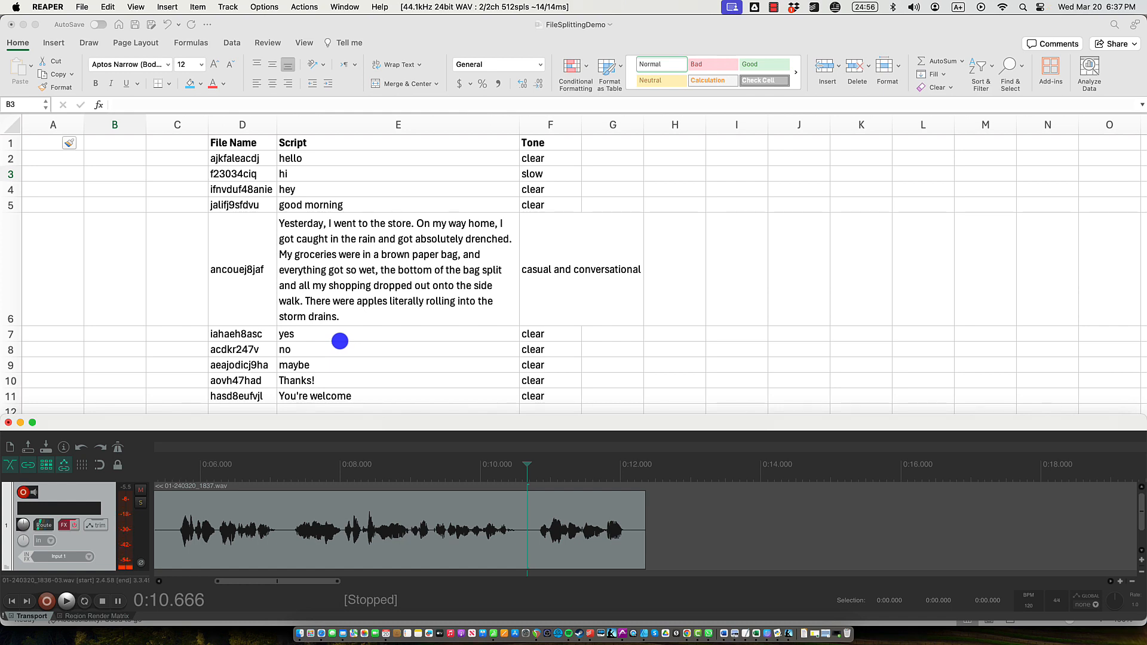
{"action": "key", "text": "super+r"}
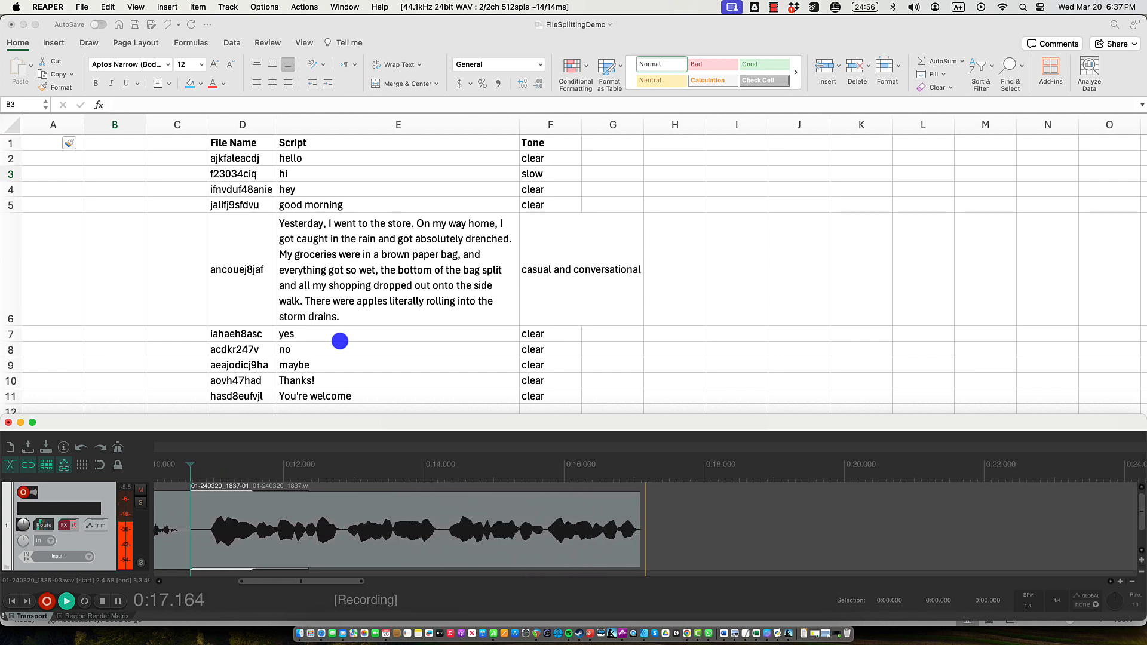
{"action": "key", "text": "space"}
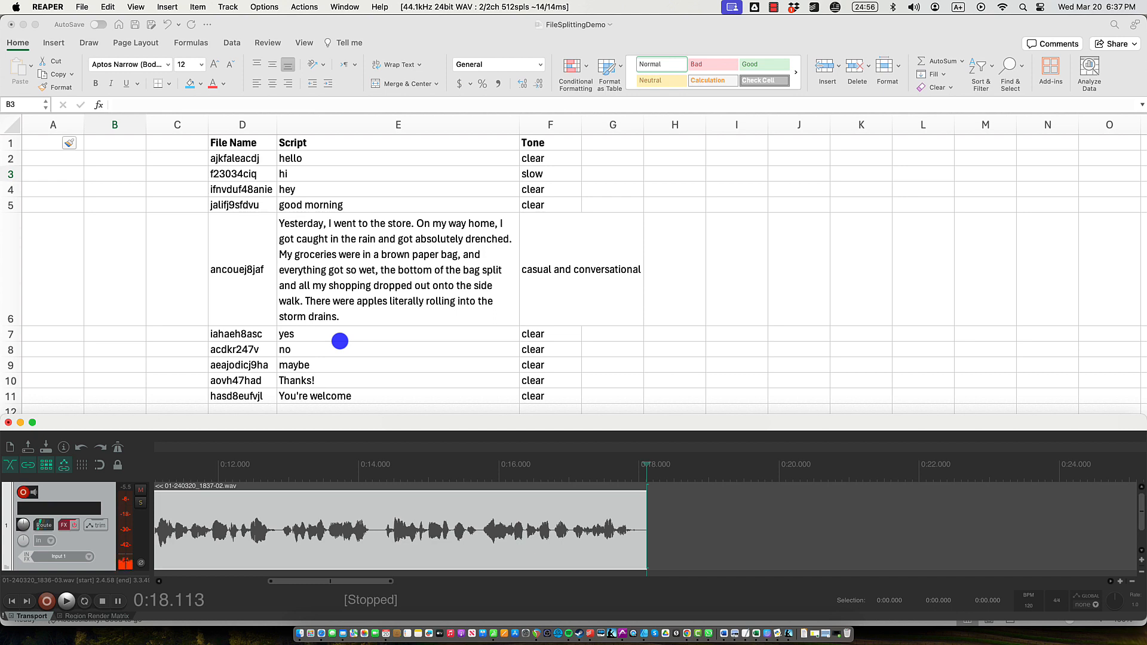
Record the closing part of the row 6 passage at 0:18.113 and retake it from the same point
{"action": "key", "text": "ctrl+r"}
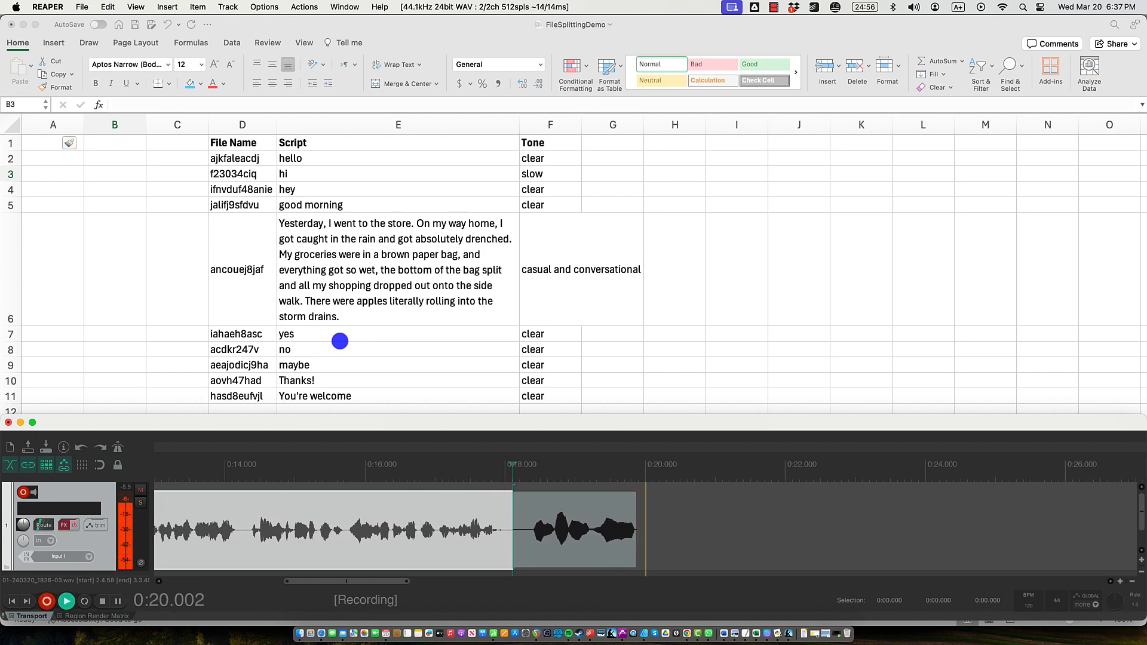
{"action": "key", "text": "space"}
{"action": "key", "text": "ctrl+r"}
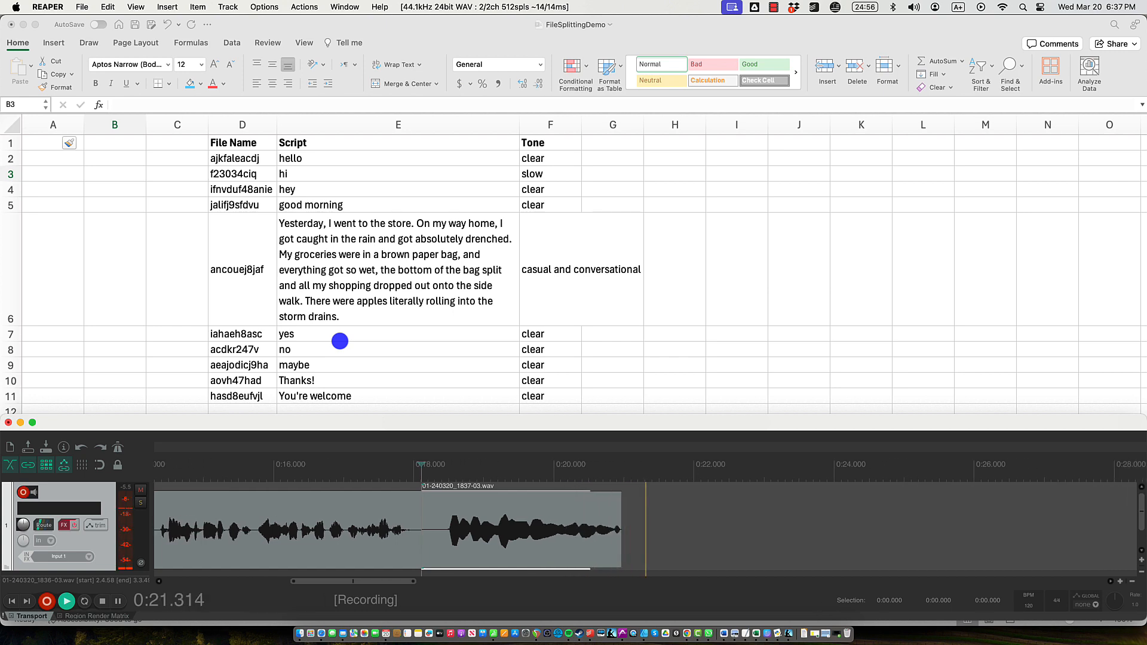
{"action": "key", "text": "space"}
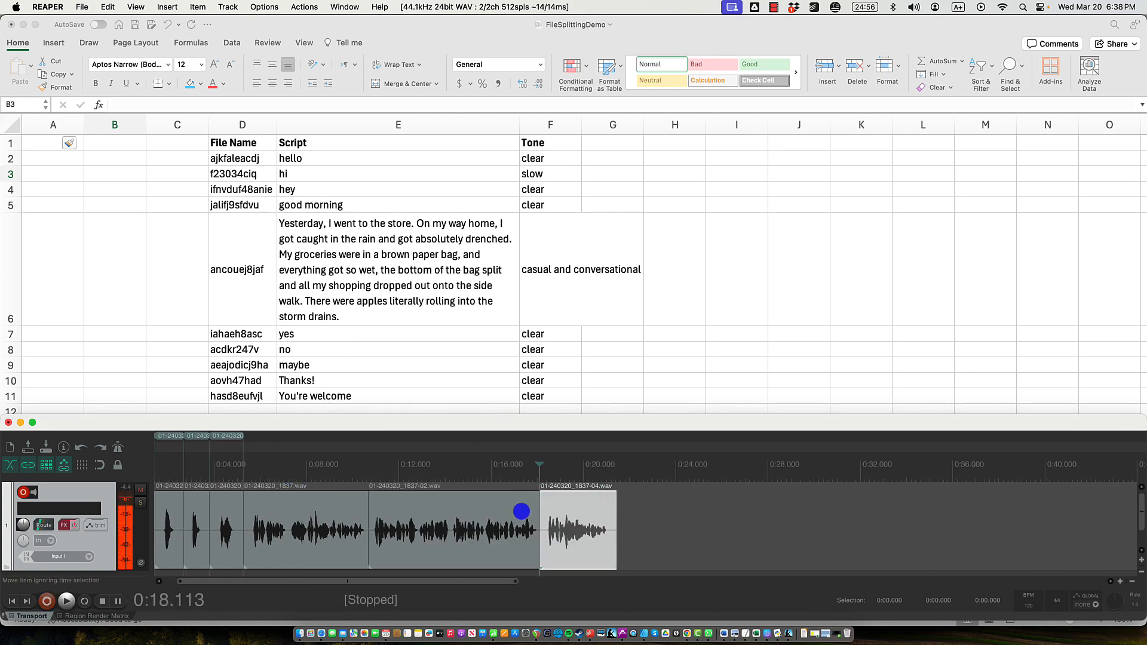
Select the three items that make up the row 6 passage and glue them into a single item
{"action": "left_click", "coordinate": [485, 515]}
{"action": "left_click", "coordinate": [311, 515]}
{"action": "left_click", "coordinate": [543, 519]}
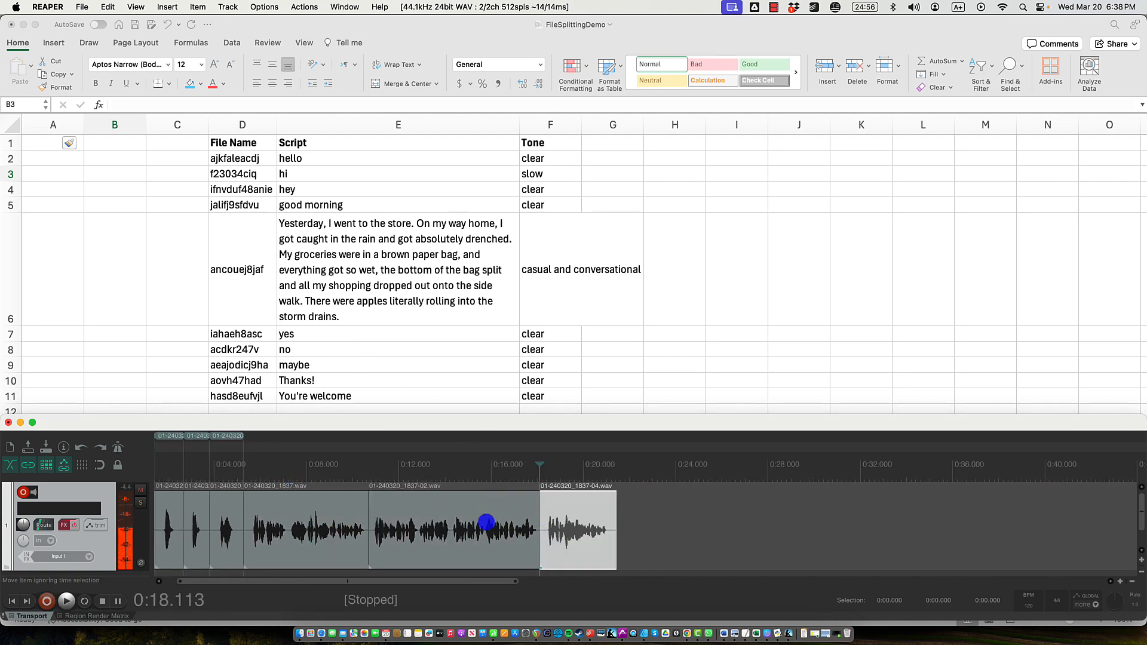
{"action": "left_click", "coordinate": [486, 522]}
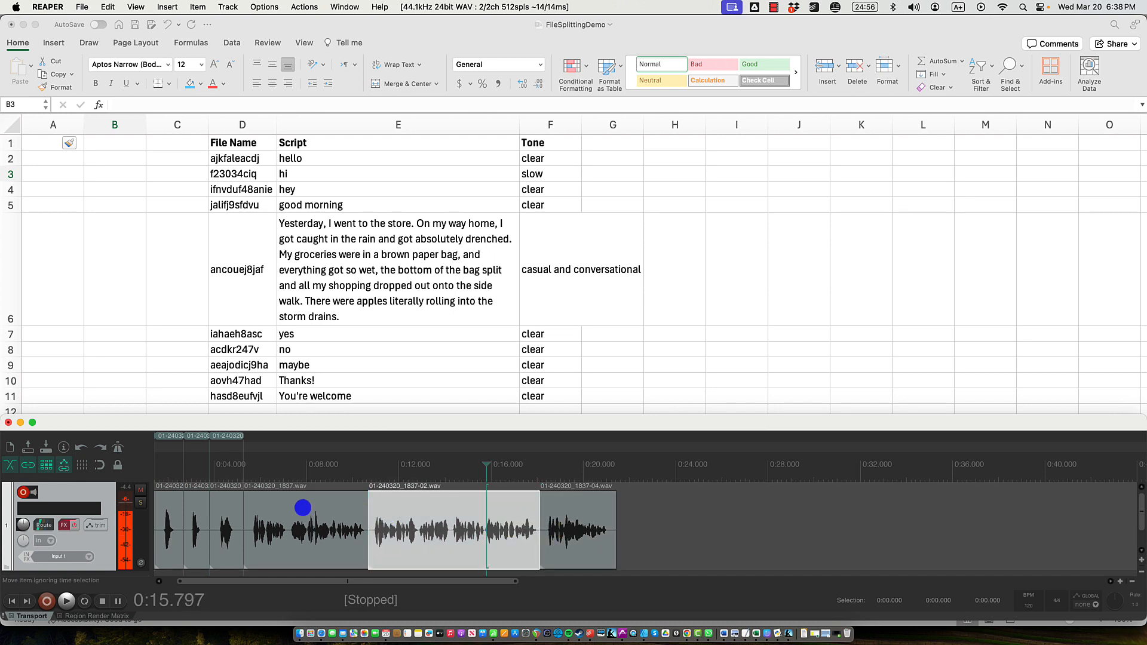
{"action": "left_click", "coordinate": [341, 507]}
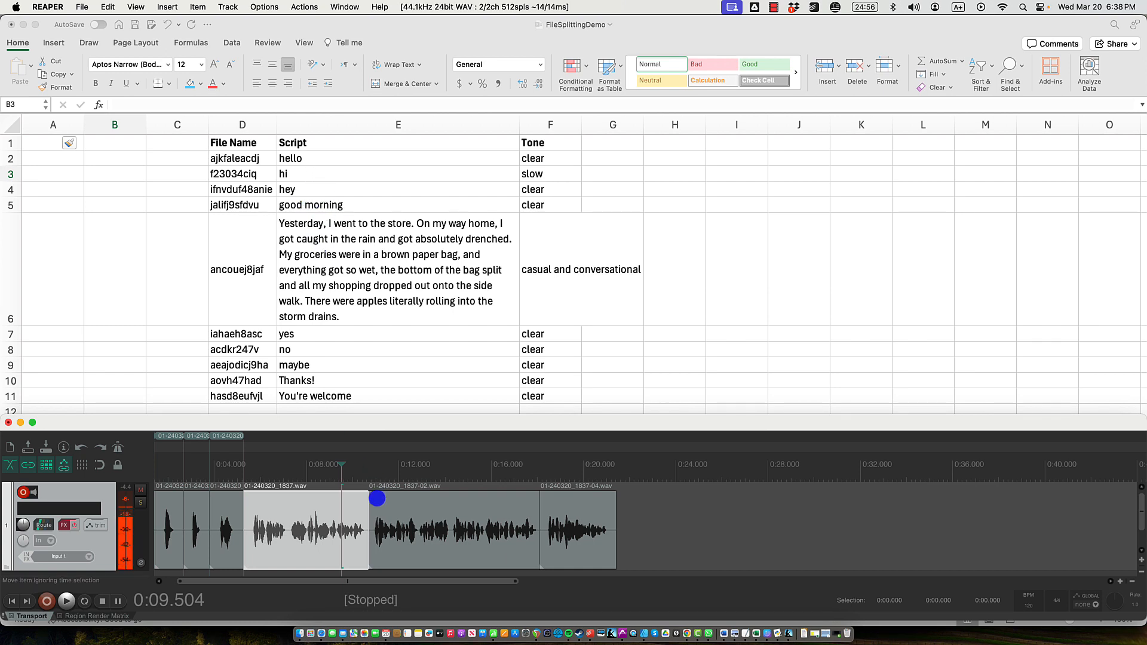
{"action": "left_click", "coordinate": [296, 515]}
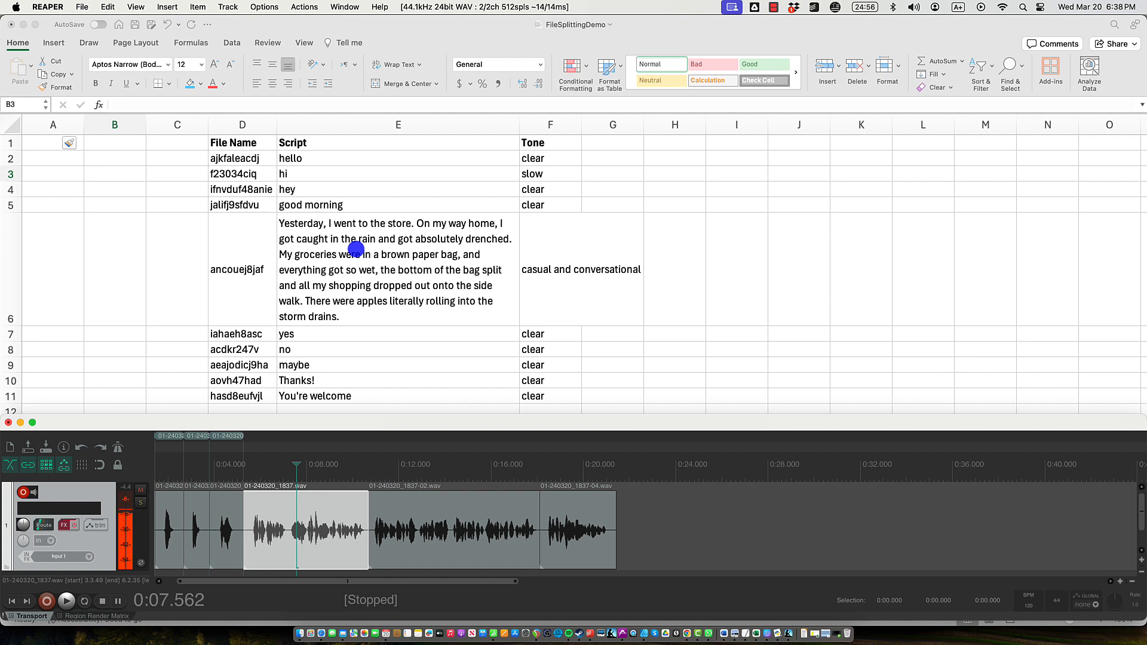
{"action": "left_click", "coordinate": [325, 515]}
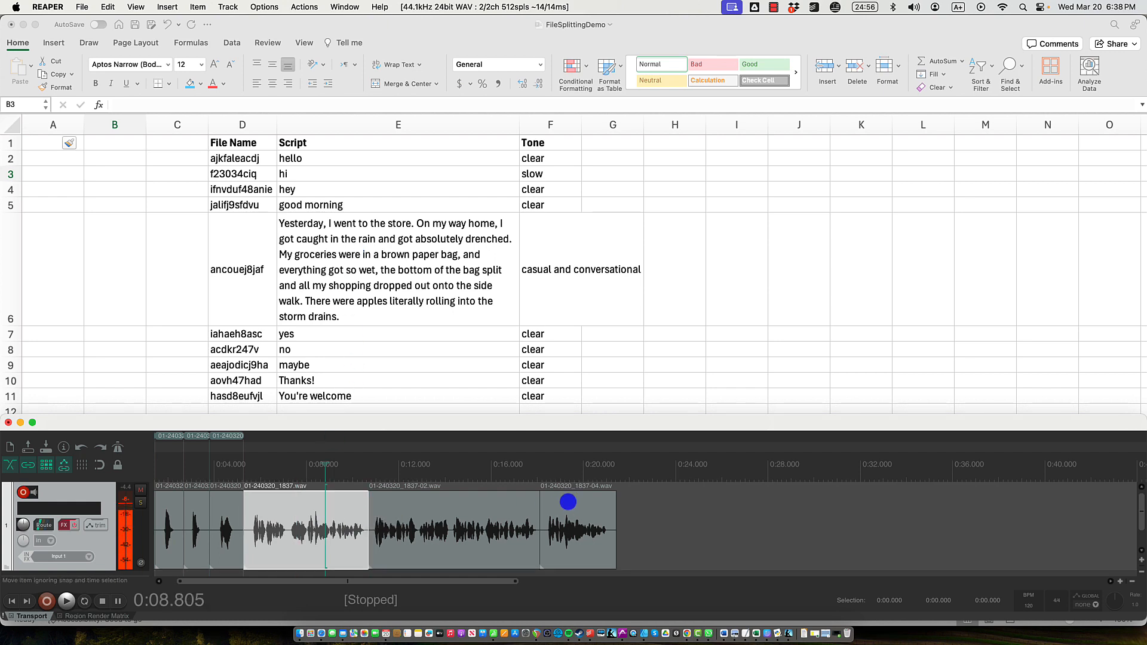
{"action": "left_click", "coordinate": [573, 504], "text": "shift"}
{"action": "key", "text": "super+g"}
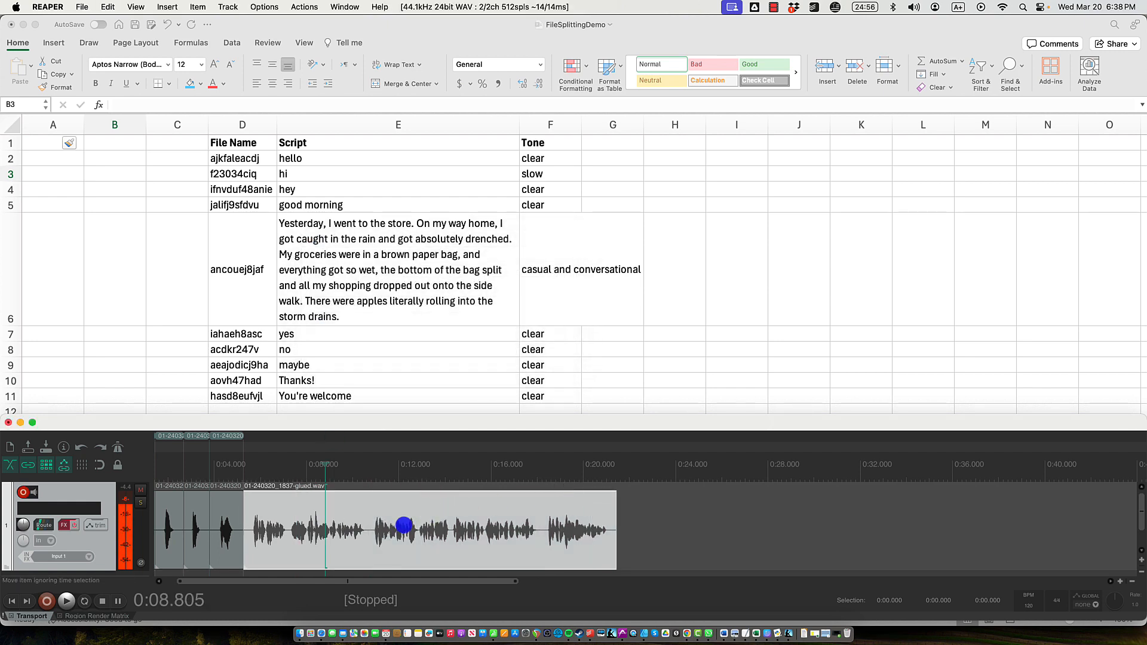
Insert a region for the glued passage item, and undo both the region and the glue
{"action": "left_click", "coordinate": [374, 520]}
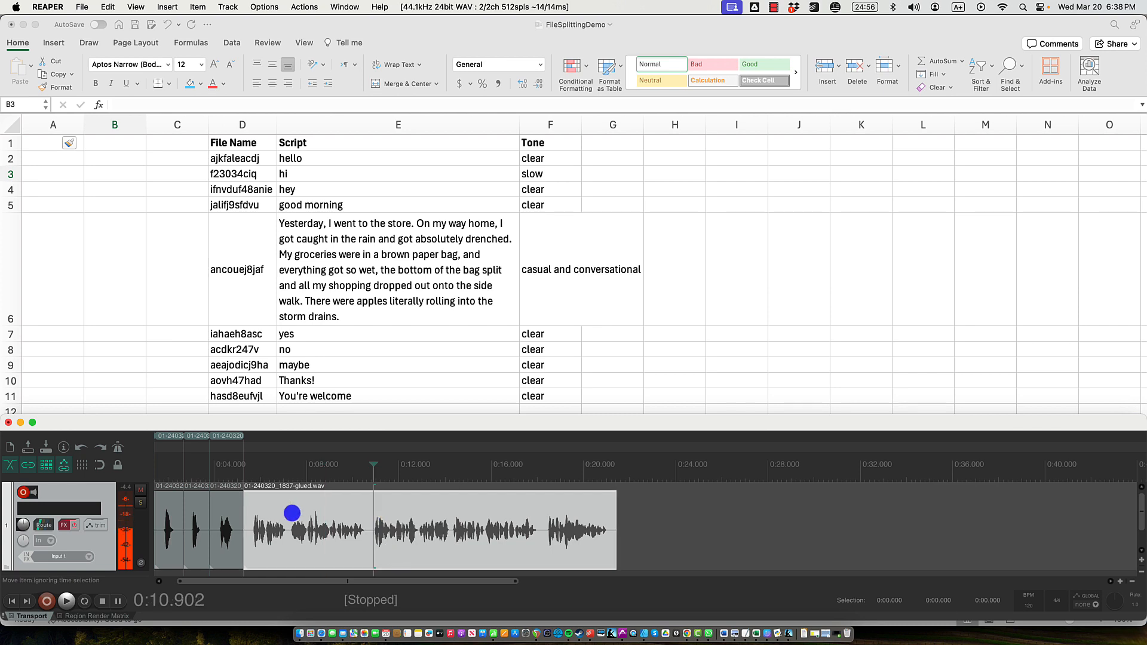
{"action": "key", "text": "shift+r"}
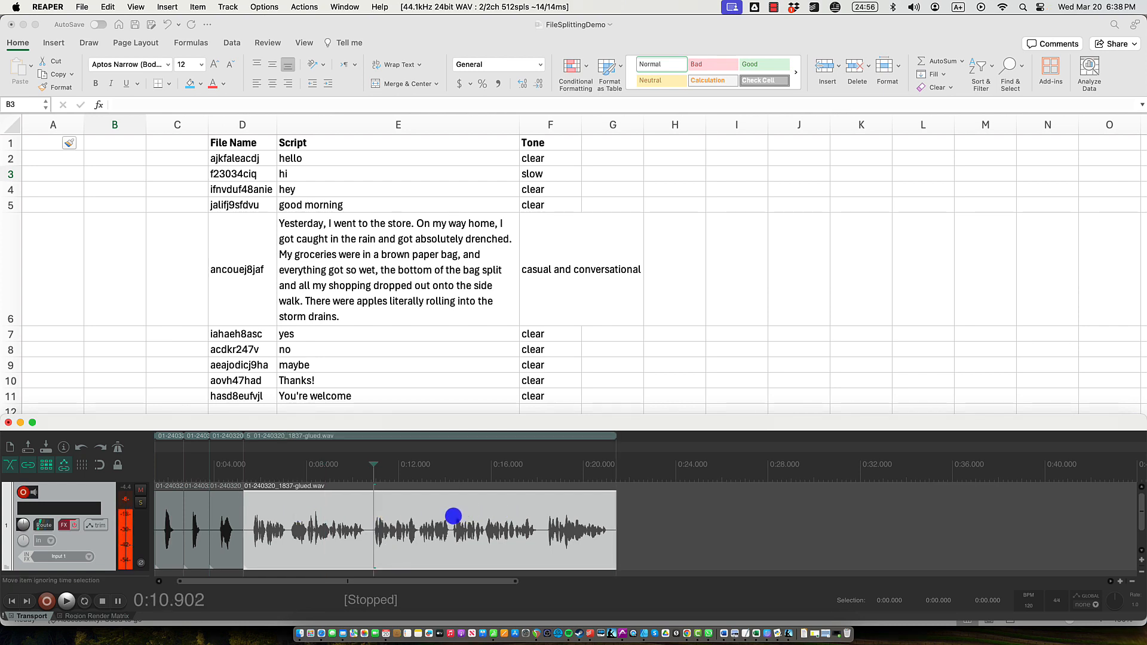
{"action": "key", "text": "super+z"}
{"action": "key", "text": "super+z"}
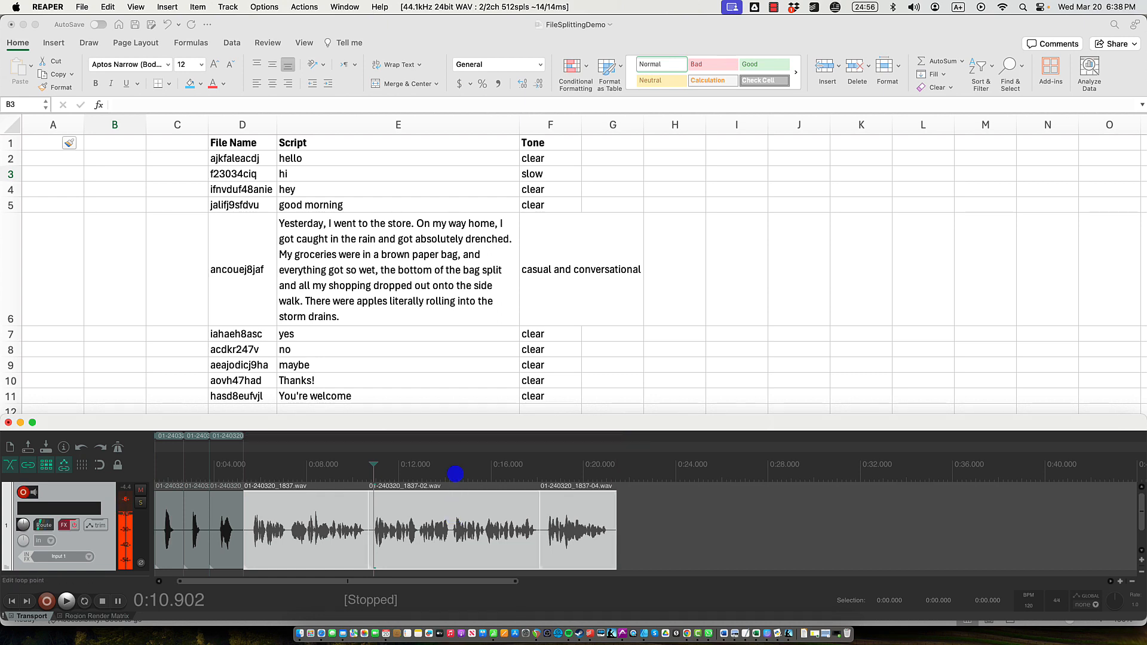
Set the time selection from 0:05.245 to 0:21.415 across the three passage items and insert one region over it
{"action": "left_click", "coordinate": [455, 474]}
{"action": "left_click", "coordinate": [569, 508]}
{"action": "key", "text": "End"}
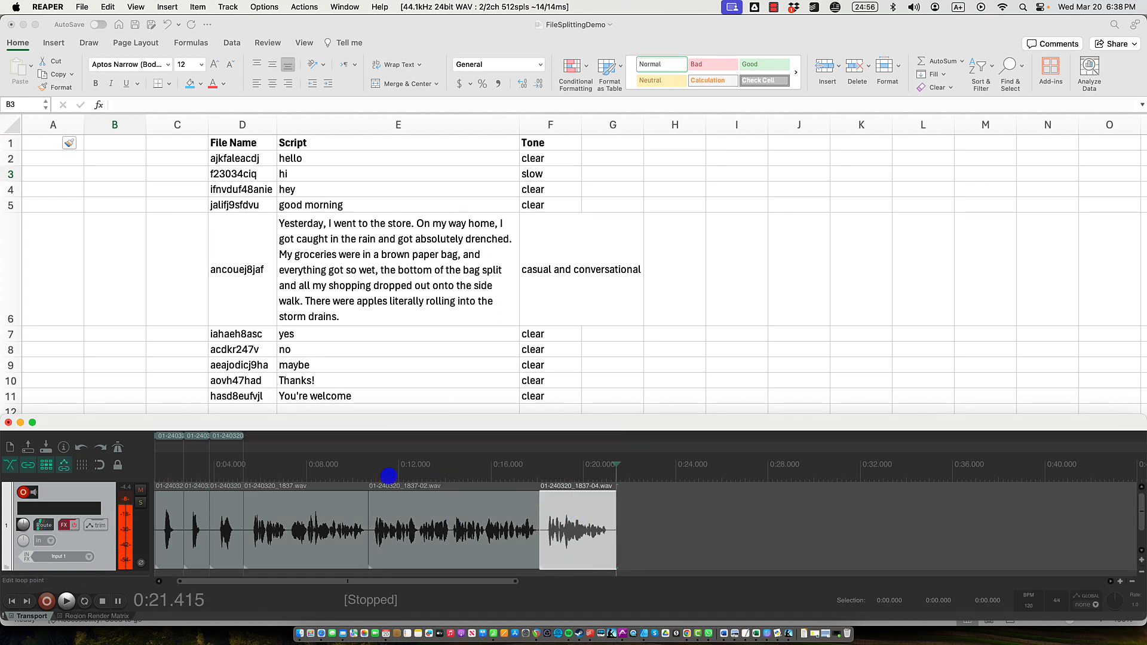
{"action": "left_click_drag", "start_coordinate": [357, 476], "coordinate": [501, 476]}
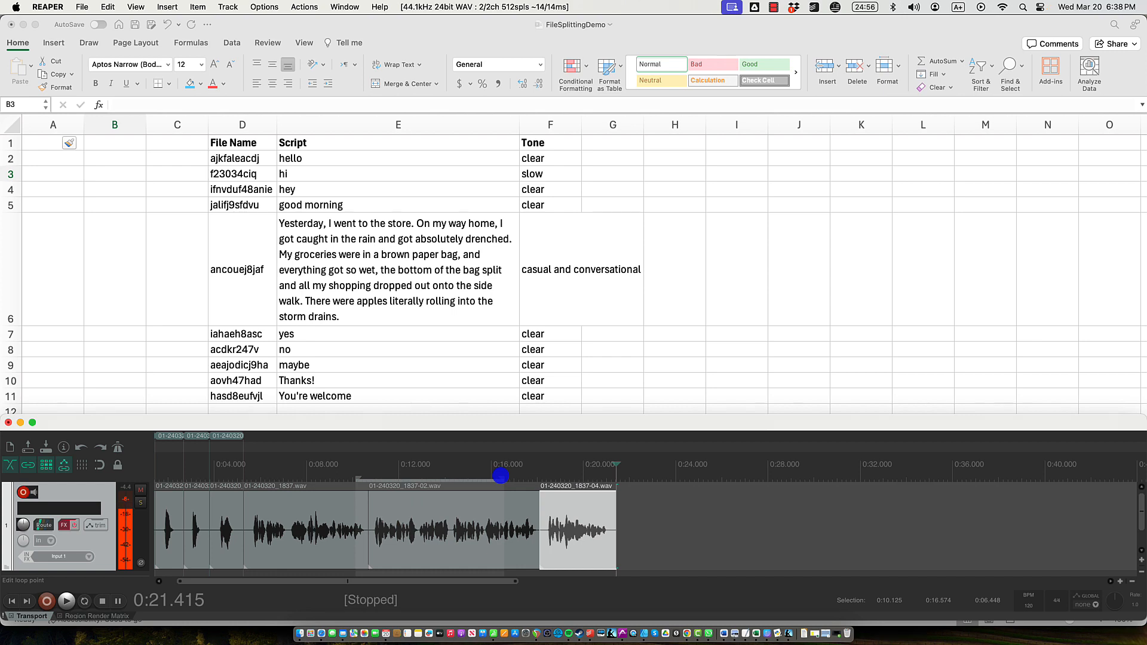
{"action": "key", "text": "shift+]"}
{"action": "key", "text": "["}
{"action": "key", "text": "["}
{"action": "key", "text": "shift+["}
{"action": "key", "text": "shift+r"}
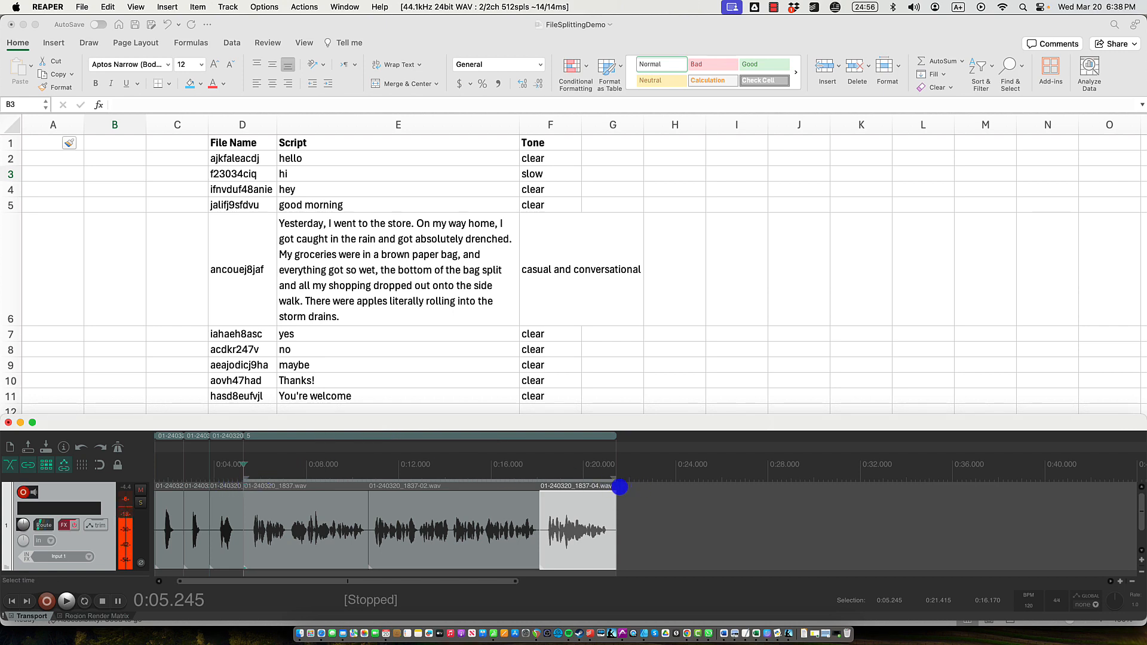
Place the edit cursor at 0:21.415, the end of the row 6 passage, and record the row 7 line "yes"
{"action": "left_click", "coordinate": [616, 485]}
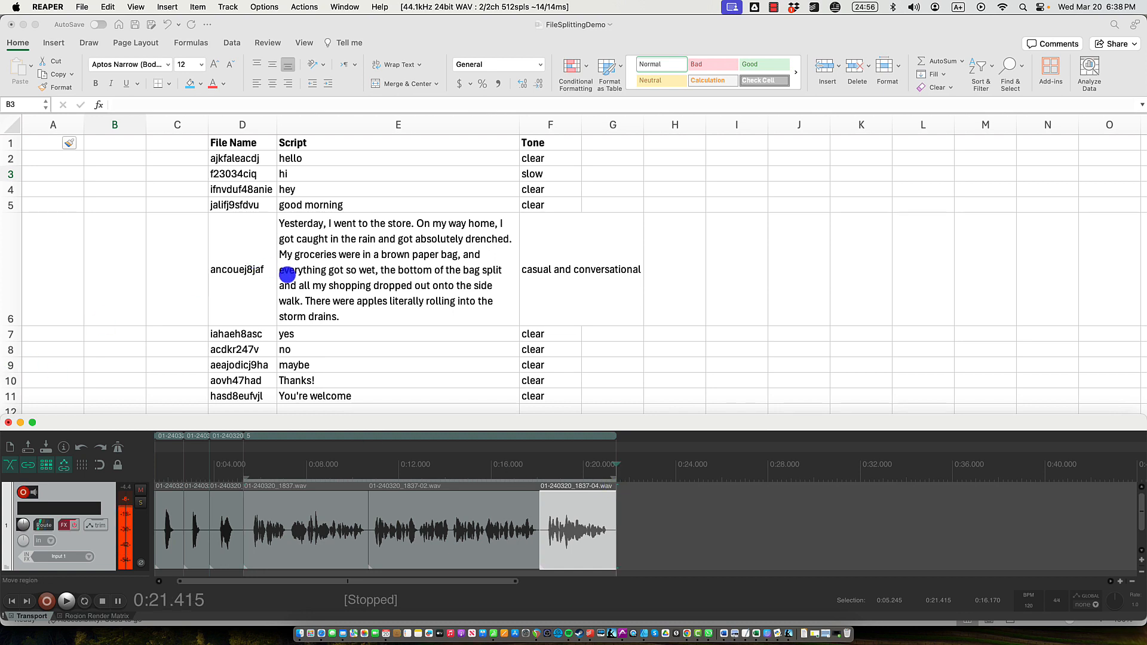
{"action": "scroll", "coordinate": [316, 285], "scroll_direction": "down", "scroll_amount": 3}
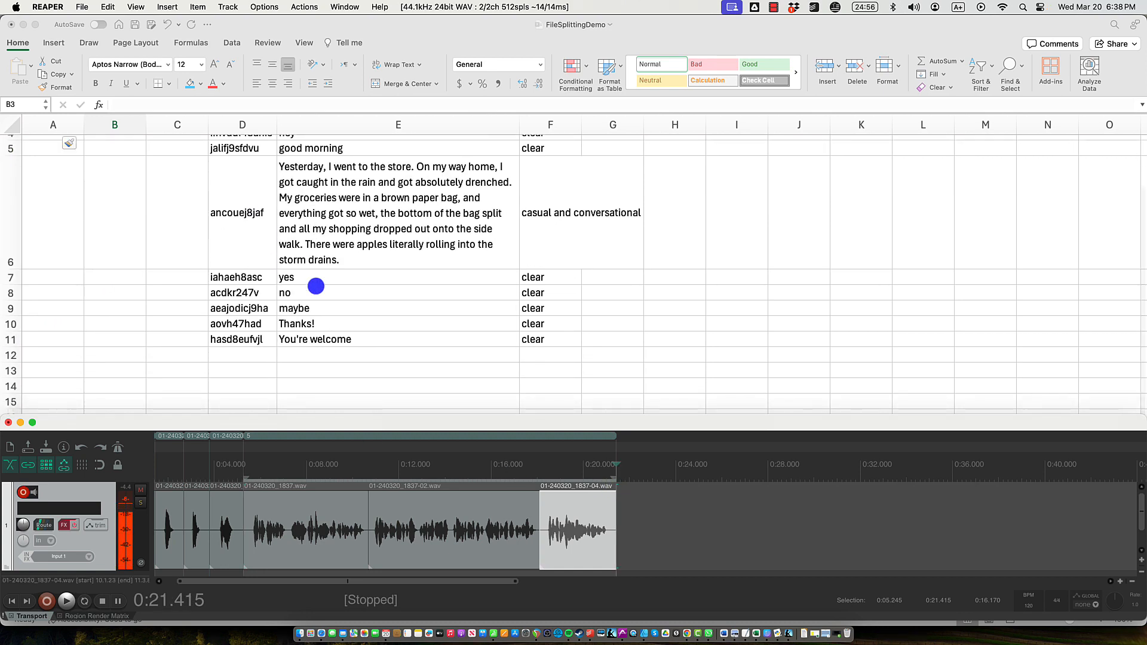
{"action": "key", "text": "super+r"}
{"action": "key", "text": "space"}
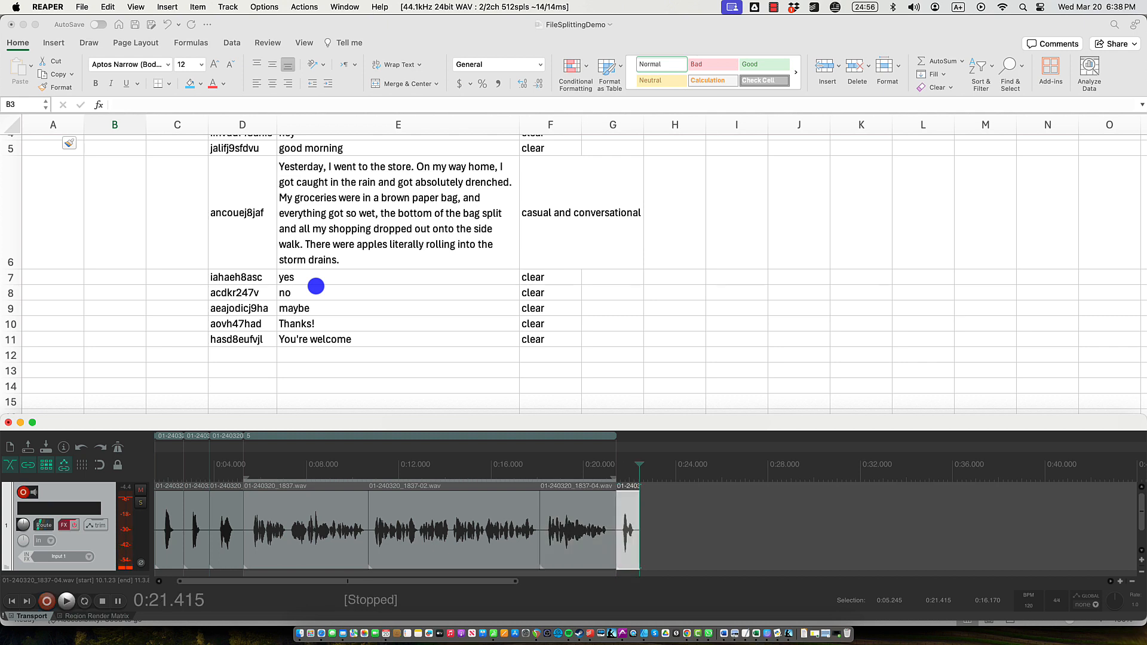
Record the row 8 to 11 lines "no", "maybe", "Thanks!" and "You're welcome" as separate consecutive items
{"action": "key", "text": "super+r"}
{"action": "key", "text": "space"}
{"action": "key", "text": "super+r"}
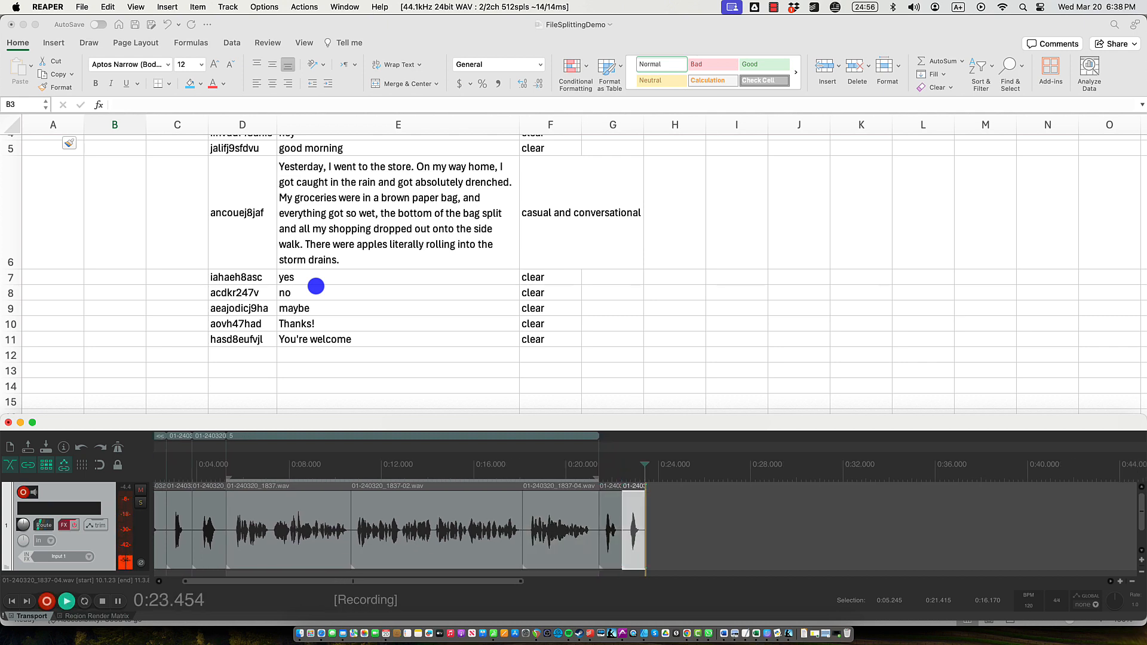
{"action": "key", "text": "space"}
{"action": "key", "text": "super+r"}
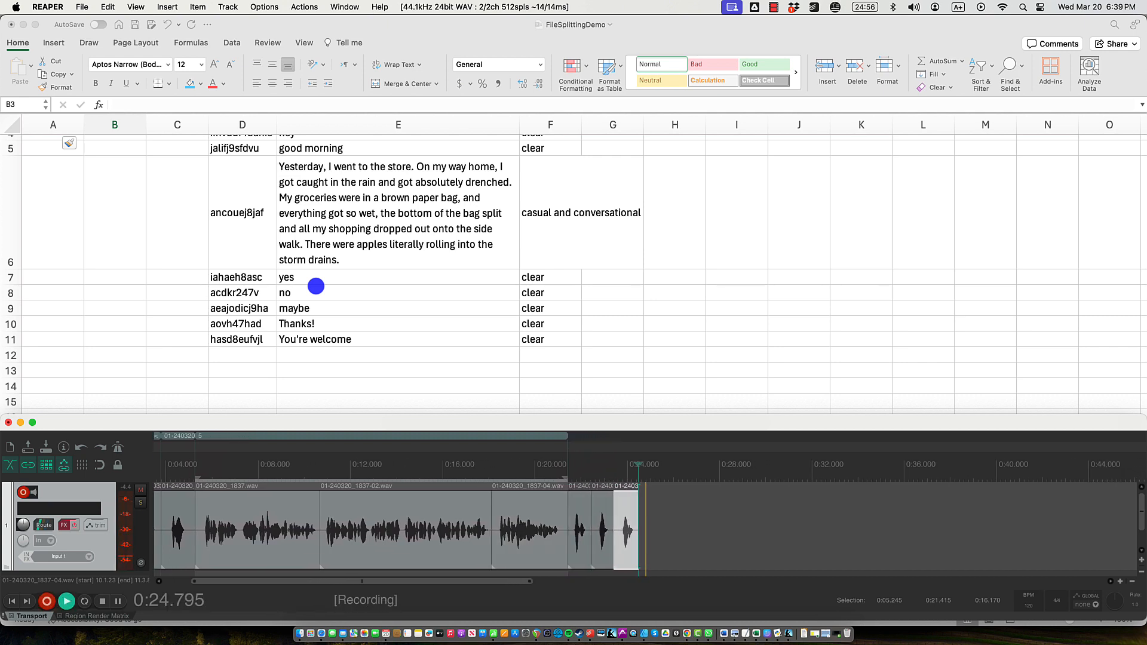
{"action": "key", "text": "space"}
{"action": "key", "text": "super+r"}
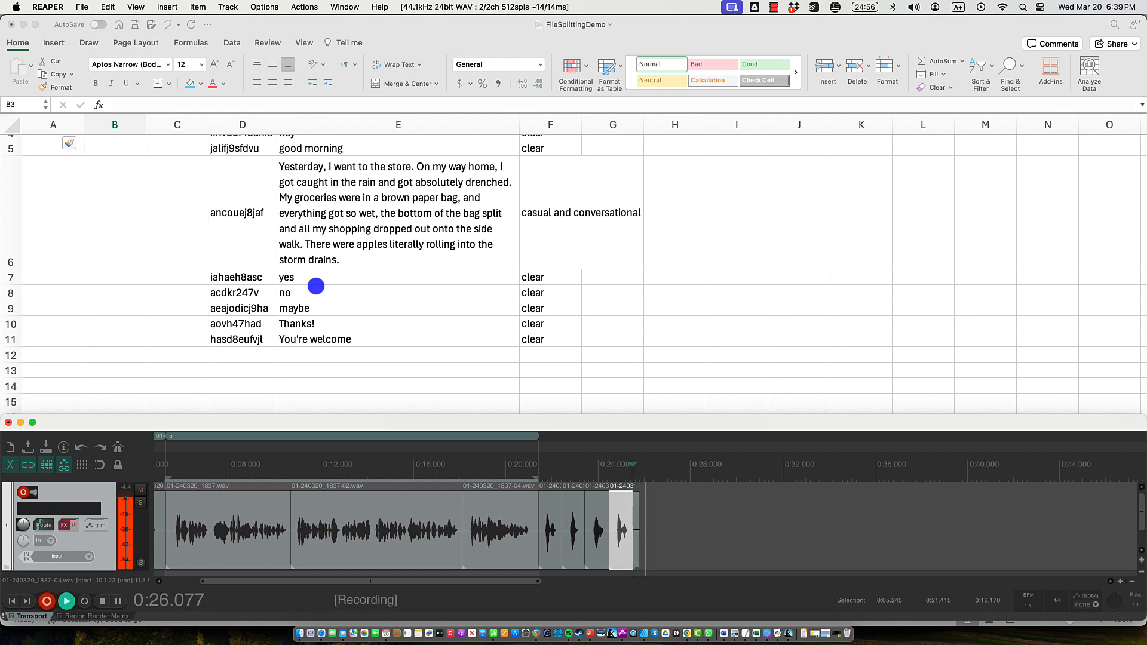
{"action": "key", "text": "space"}
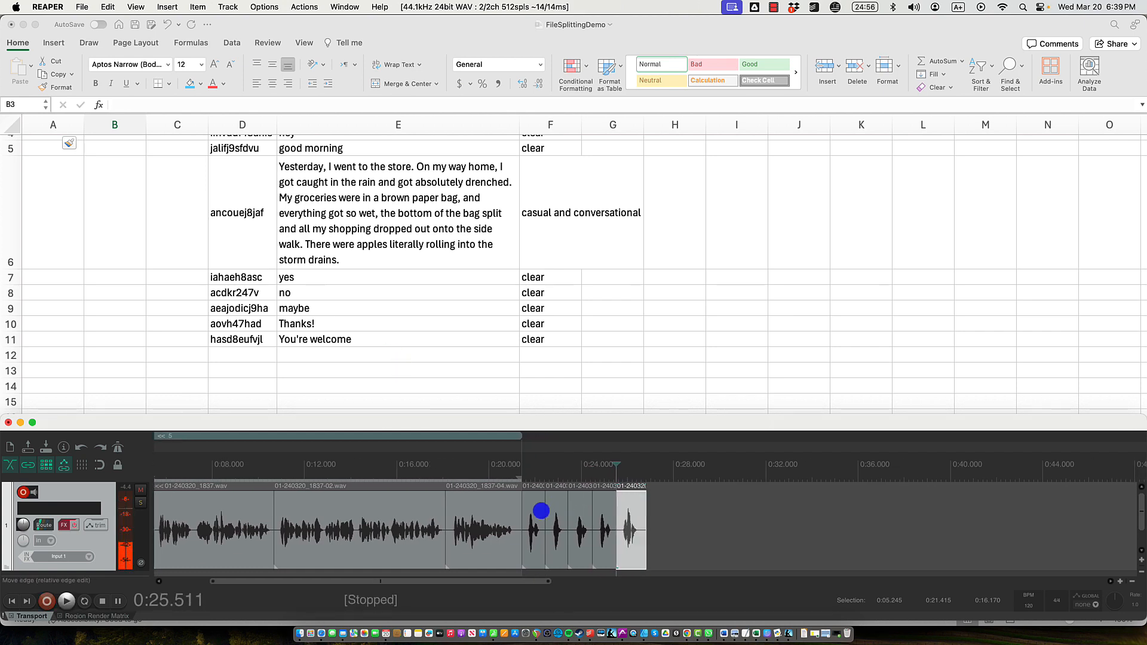
Select the five items recorded for rows 7 to 11 and insert a separate region for each one
{"action": "left_click", "coordinate": [536, 512]}
{"action": "left_click", "coordinate": [629, 510], "text": "shift"}
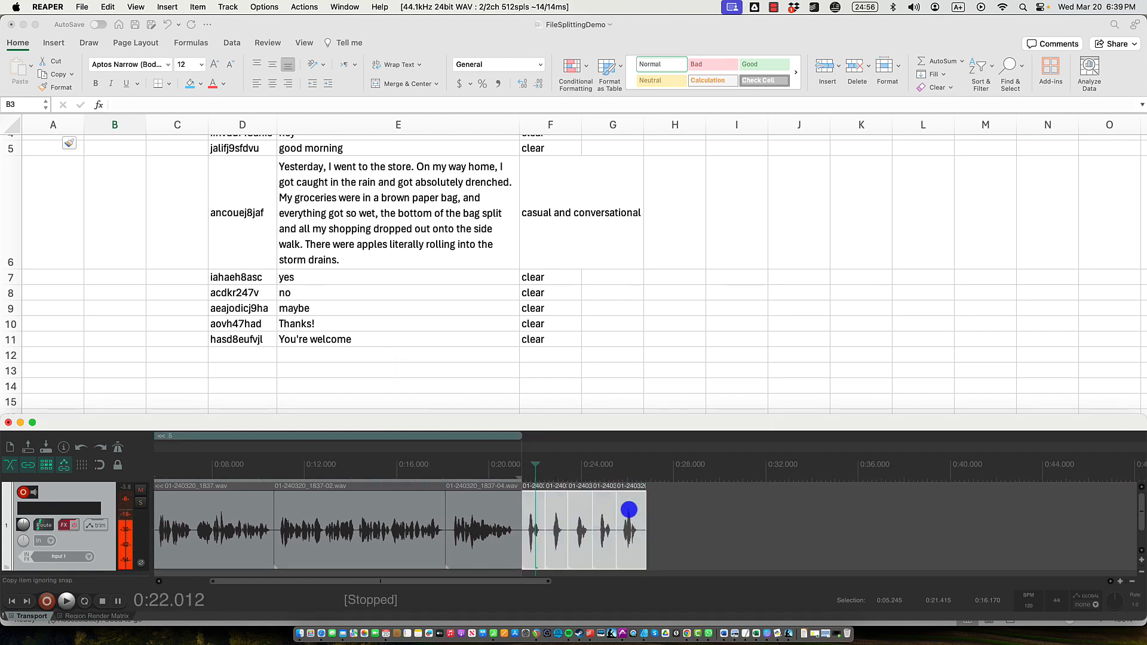
{"action": "key", "text": "shift+r"}
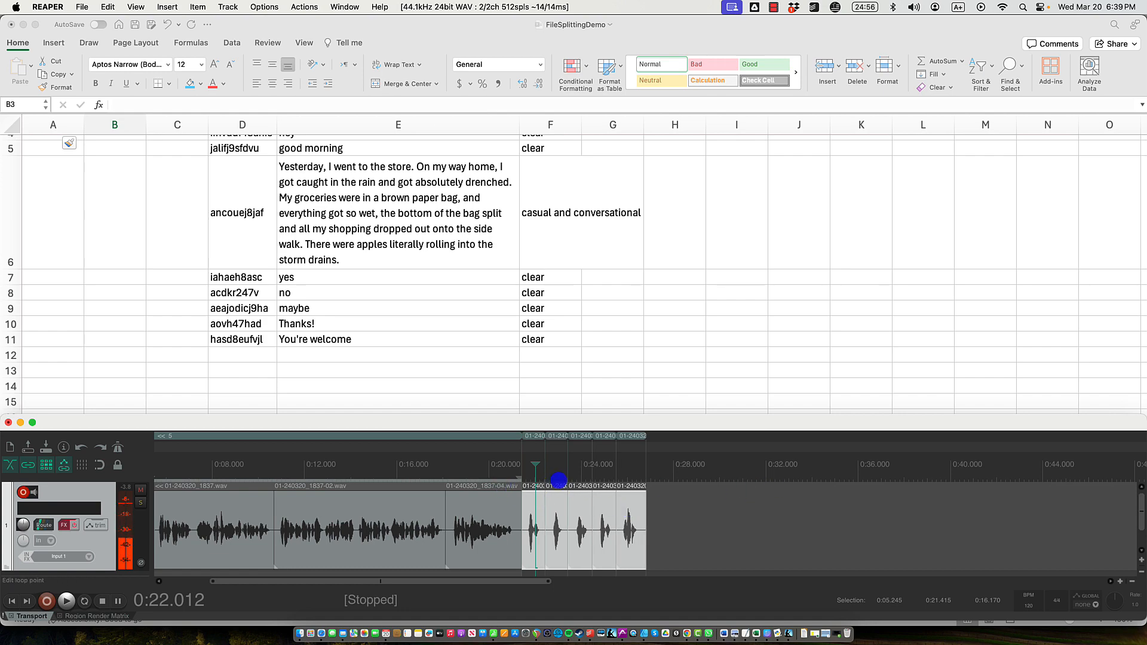
Examine the boundaries of the new regions, the overall region layout, and the script rows they correspond to
{"action": "scroll", "coordinate": [546, 505], "scroll_direction": "up", "scroll_amount": 8}
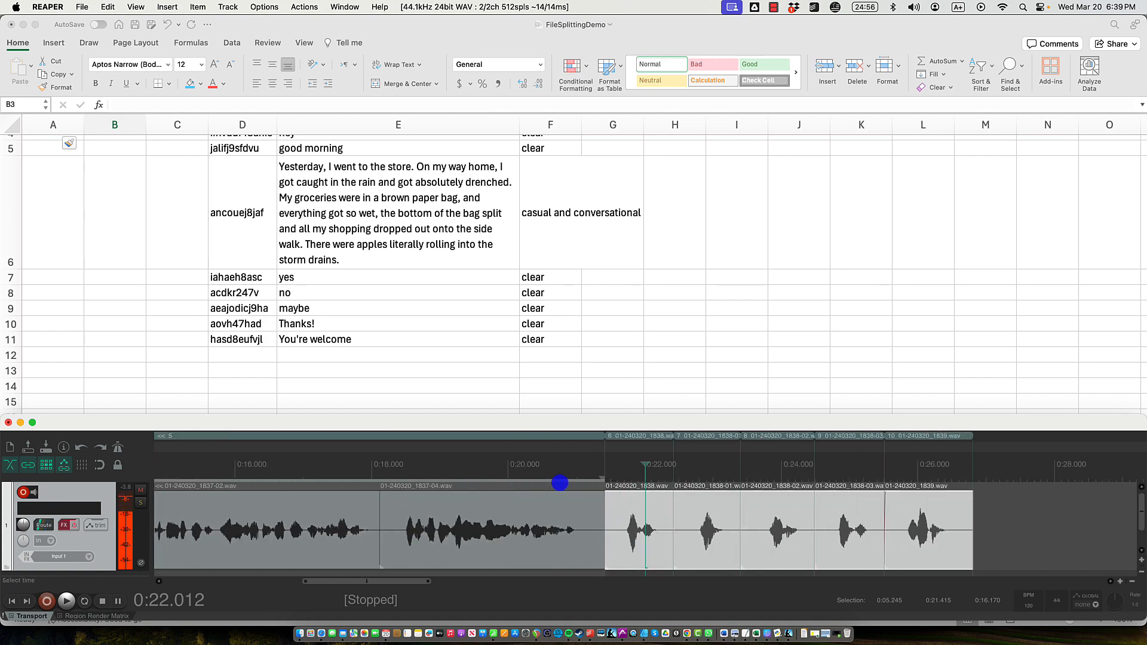
{"action": "left_click", "coordinate": [632, 518]}
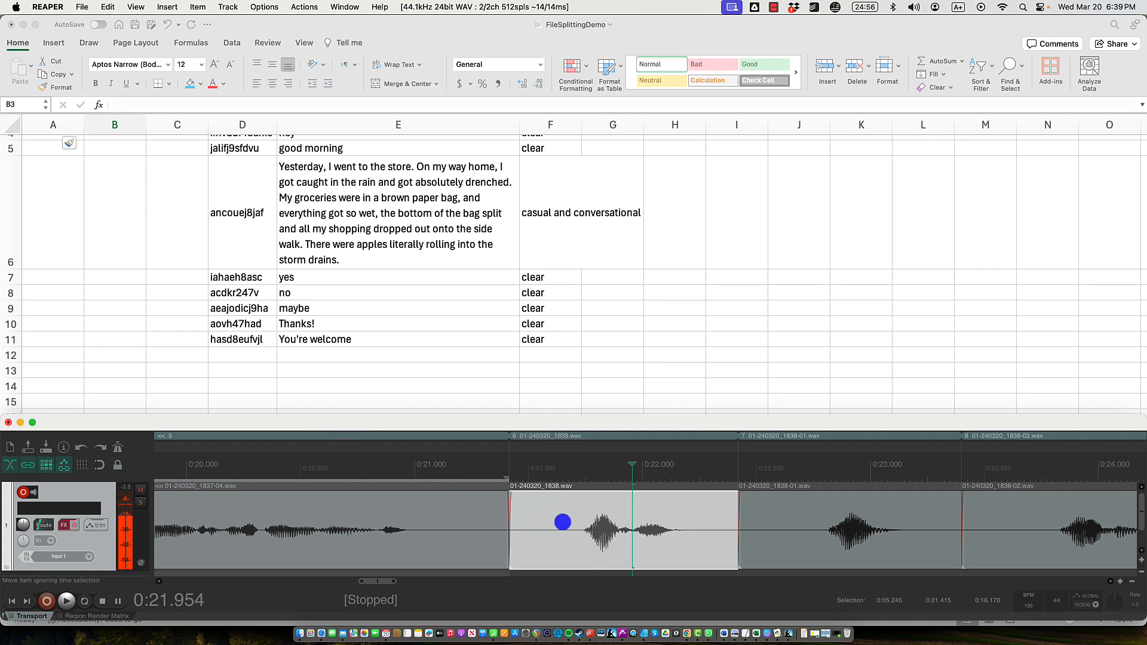
{"action": "scroll", "coordinate": [564, 523], "scroll_direction": "down", "scroll_amount": 3}
{"action": "left_click", "coordinate": [411, 525]}
{"action": "scroll", "coordinate": [475, 523], "scroll_direction": "down", "scroll_amount": 4}
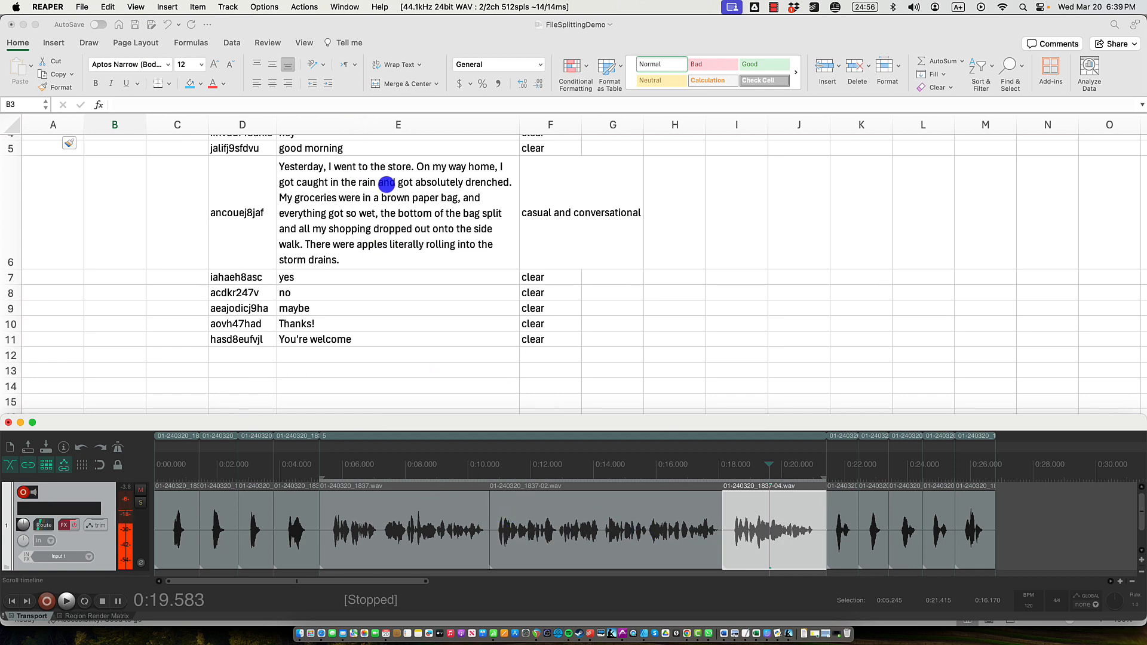
{"action": "scroll", "coordinate": [371, 189], "scroll_direction": "up", "scroll_amount": 5}
{"action": "scroll", "coordinate": [238, 146], "scroll_direction": "down", "scroll_amount": 1}
{"action": "scroll", "coordinate": [239, 158], "scroll_direction": "up", "scroll_amount": 1}
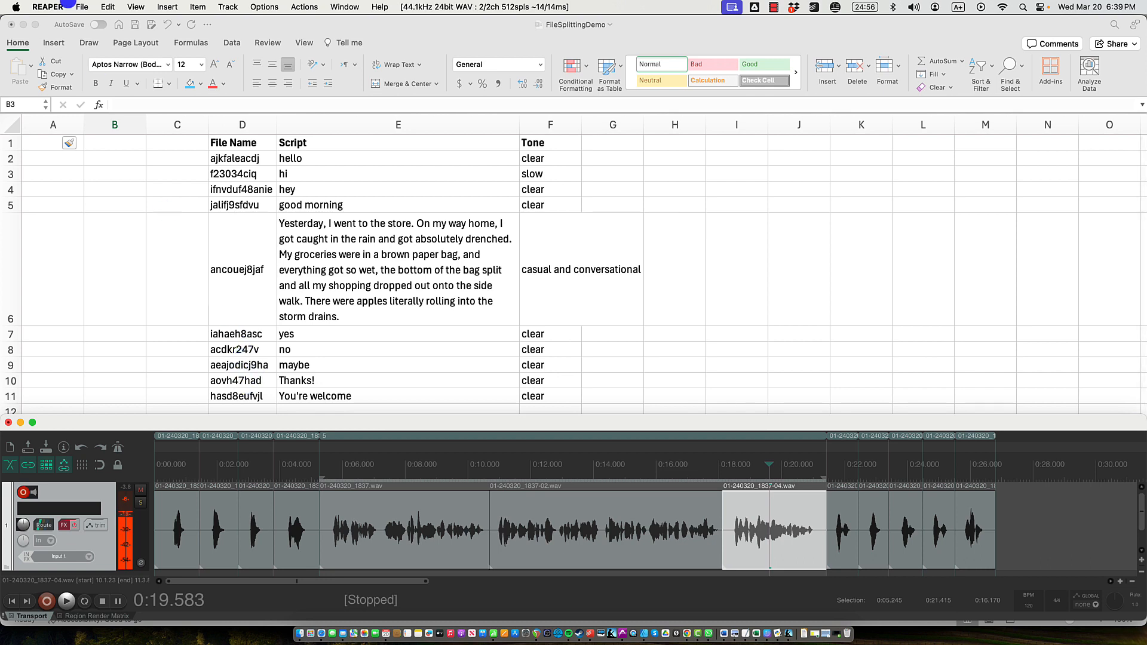
Open the Region/Marker Manager and select all regions from R1 to R10
{"action": "left_click", "coordinate": [133, 6]}
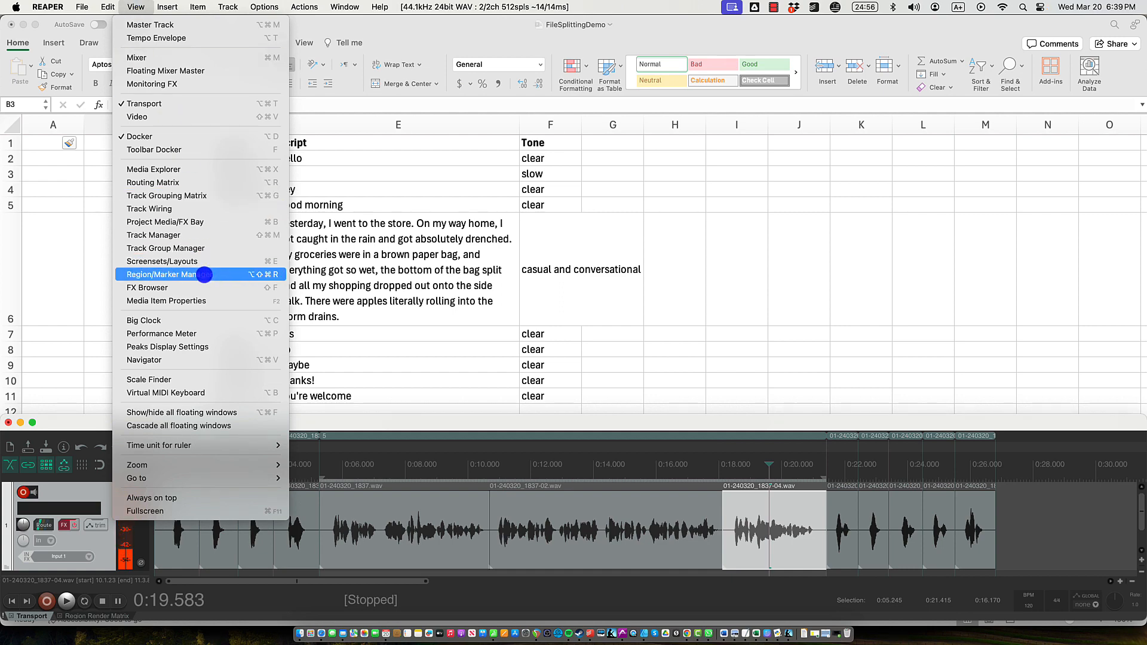
{"action": "left_click", "coordinate": [204, 274]}
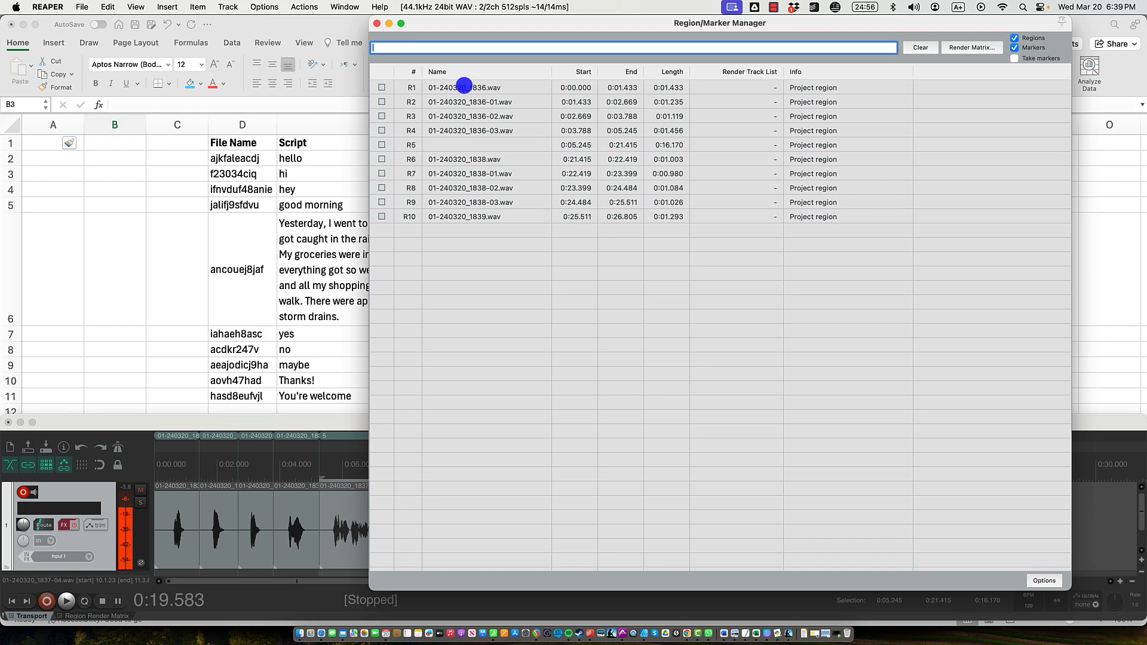
{"action": "left_click", "coordinate": [464, 87]}
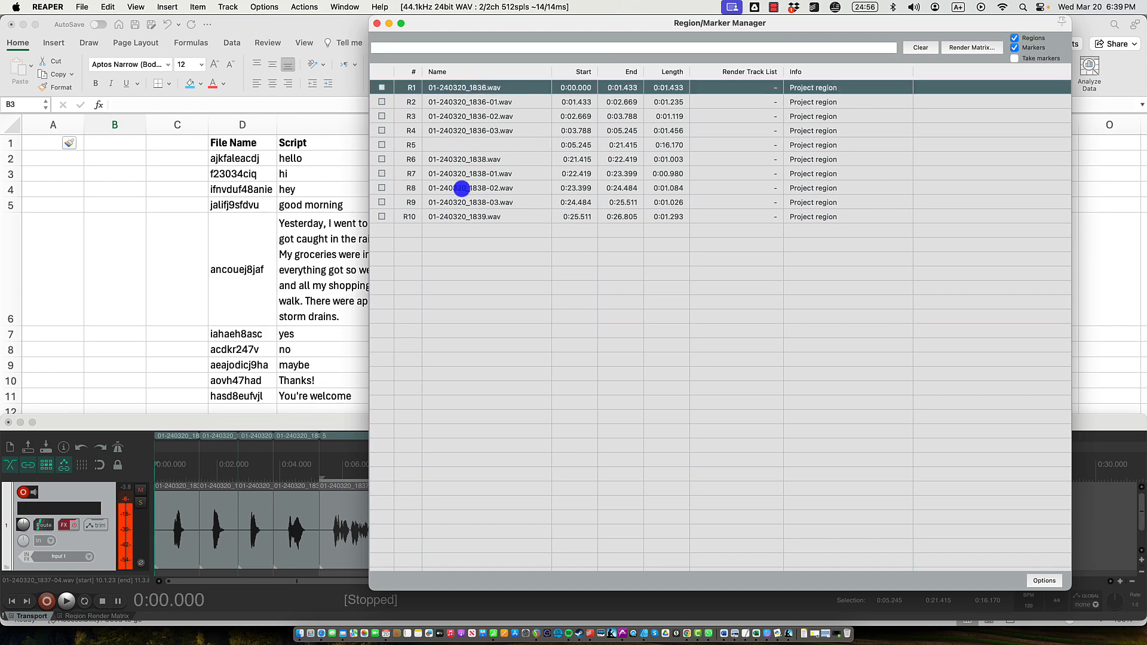
{"action": "left_click", "coordinate": [465, 217], "text": "shift"}
Export the selected regions as the CSV file SplittingFiles_regions_markers in the Regions folder
{"action": "right_click", "coordinate": [454, 144]}
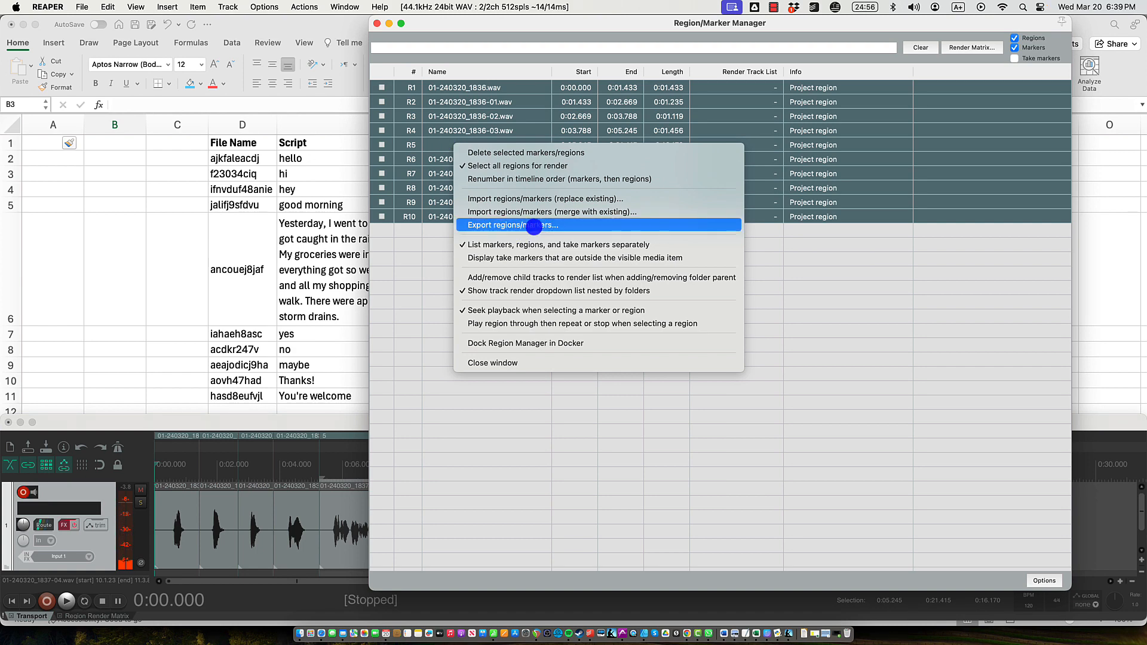
{"action": "left_click", "coordinate": [534, 226]}
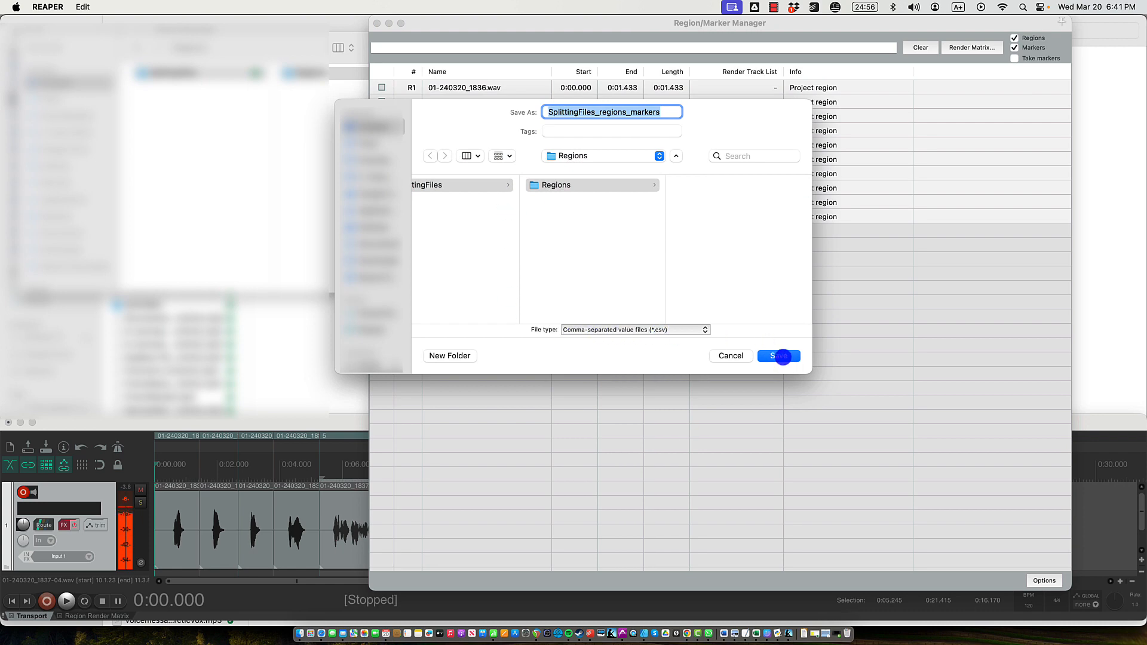
{"action": "left_click", "coordinate": [782, 356]}
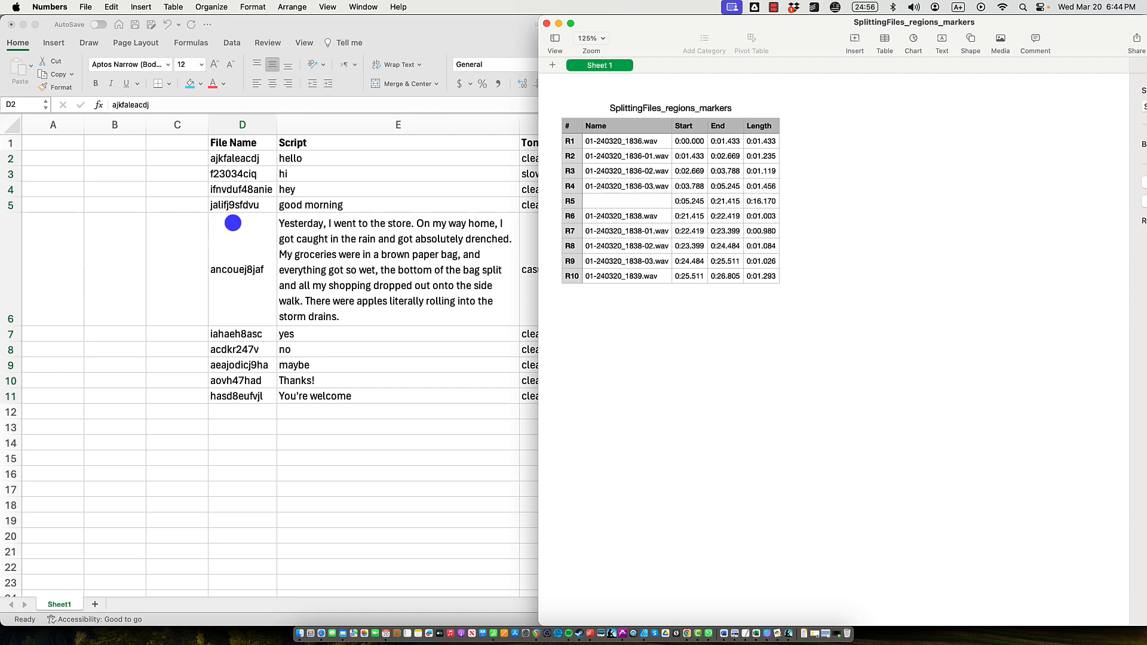
Copy the file names in D2:D11 from the Excel script sheet into the Name column for R1 to R10 in Numbers
{"action": "left_click", "coordinate": [229, 222]}
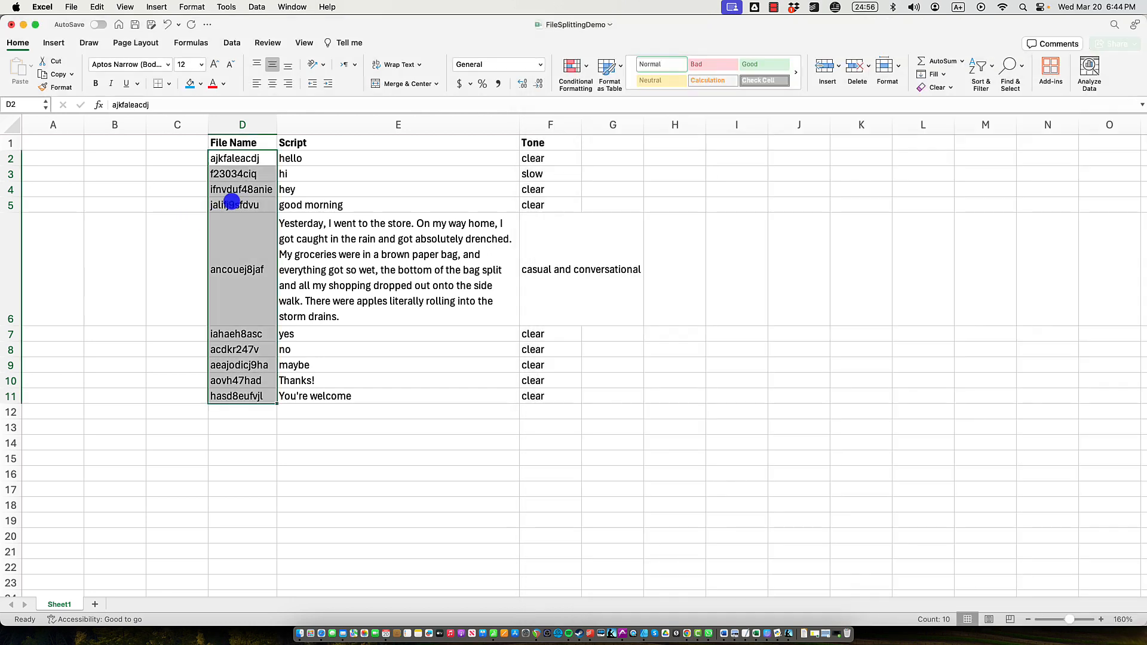
{"action": "key", "text": "super+c"}
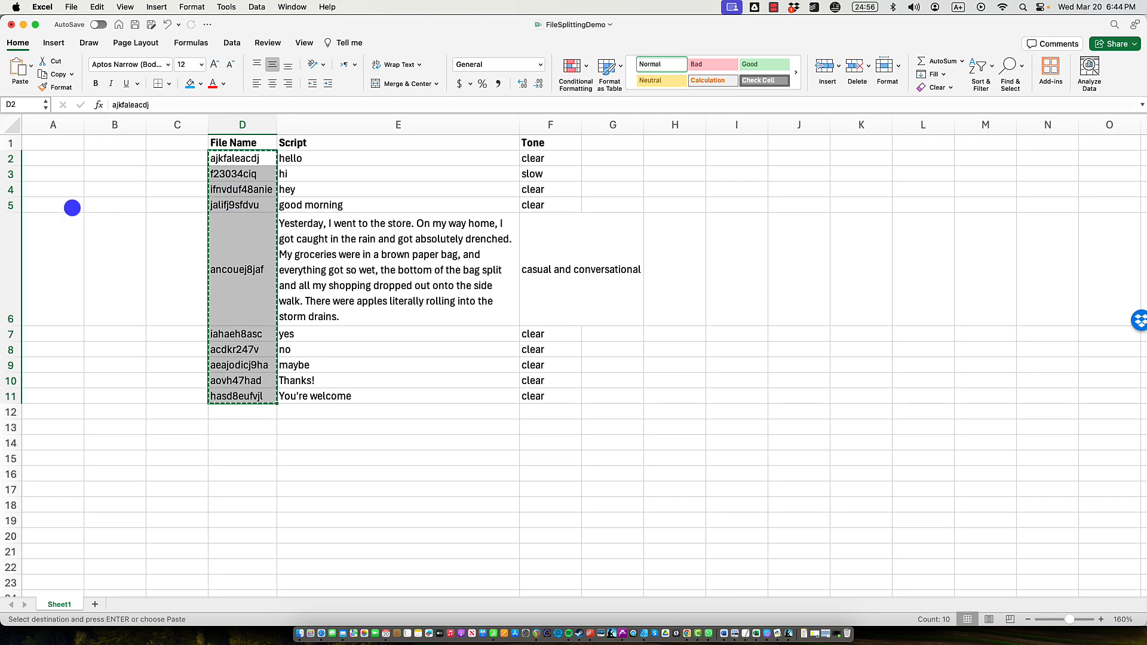
{"action": "key", "text": "super+Tab"}
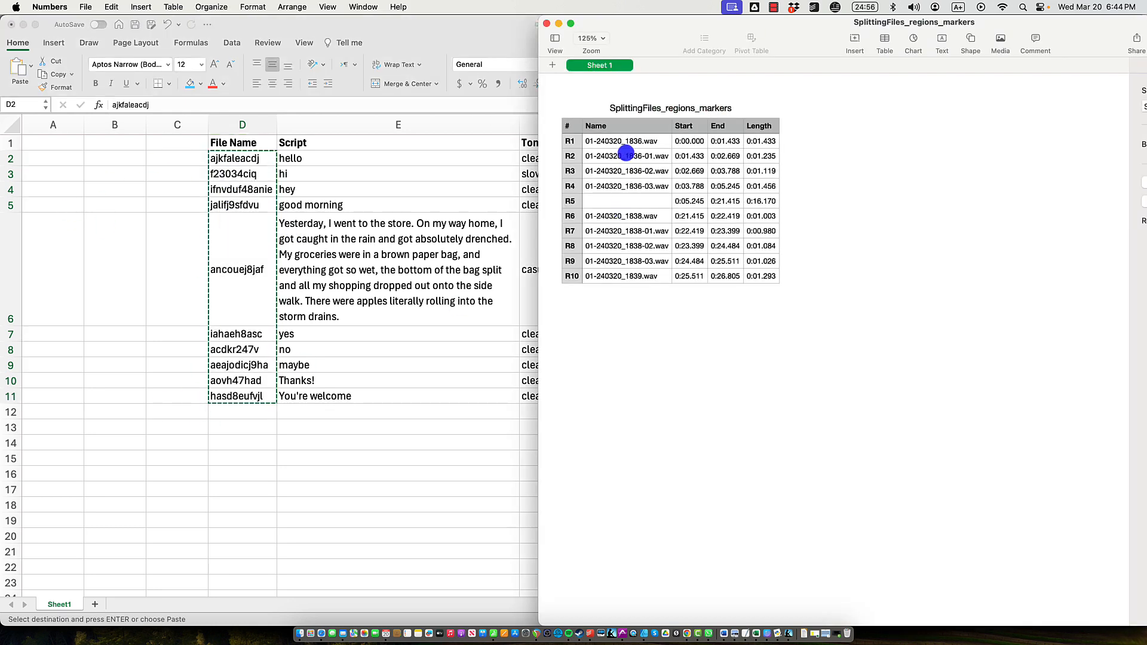
{"action": "left_click", "coordinate": [620, 141]}
{"action": "key", "text": "super+v"}
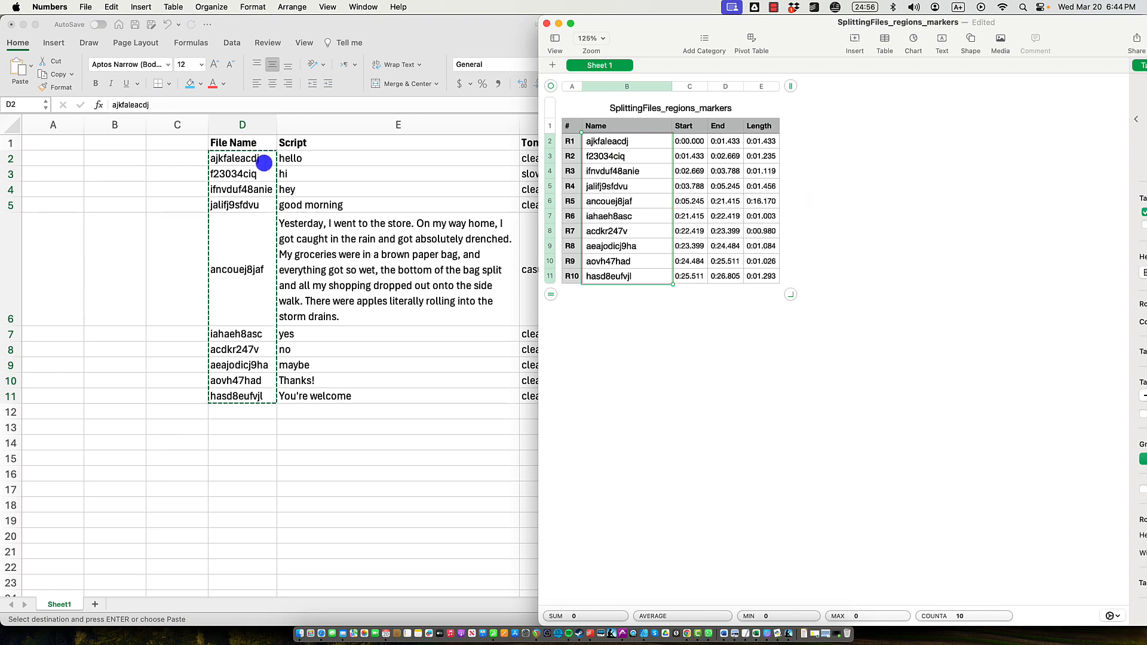
Export the edited region table as CSV to the Regions folder, replacing the existing SplittingFiles_regions_markers.csv
{"action": "left_click", "coordinate": [84, 7]}
{"action": "mouse_move", "coordinate": [158, 189]}
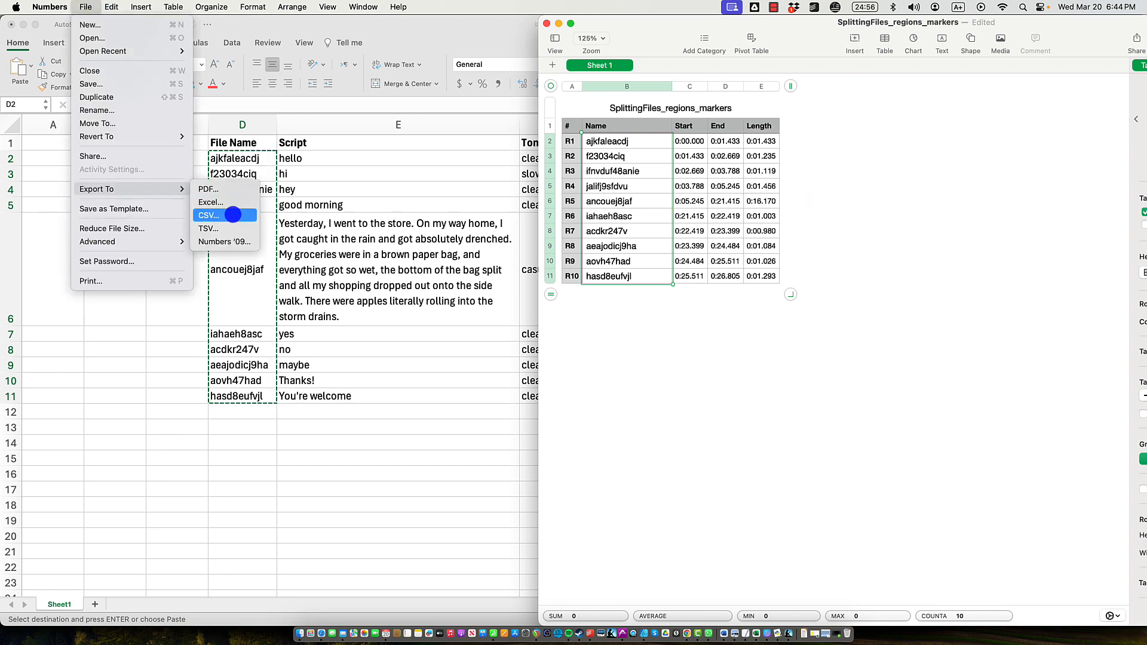
{"action": "left_click", "coordinate": [233, 214]}
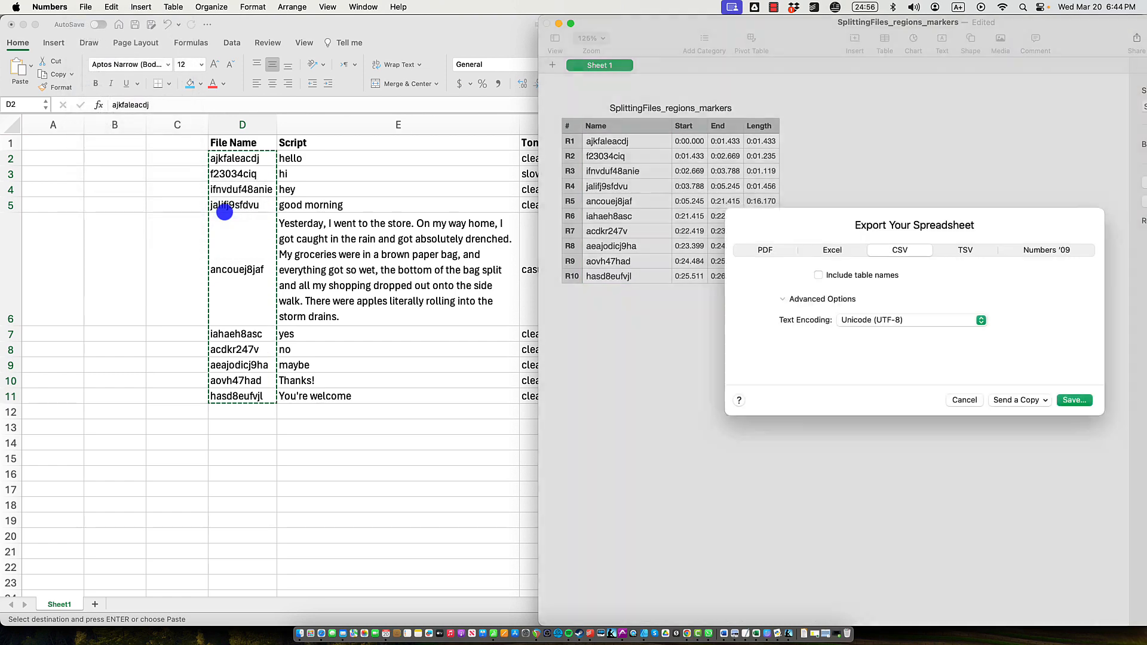
{"action": "left_click", "coordinate": [1075, 409]}
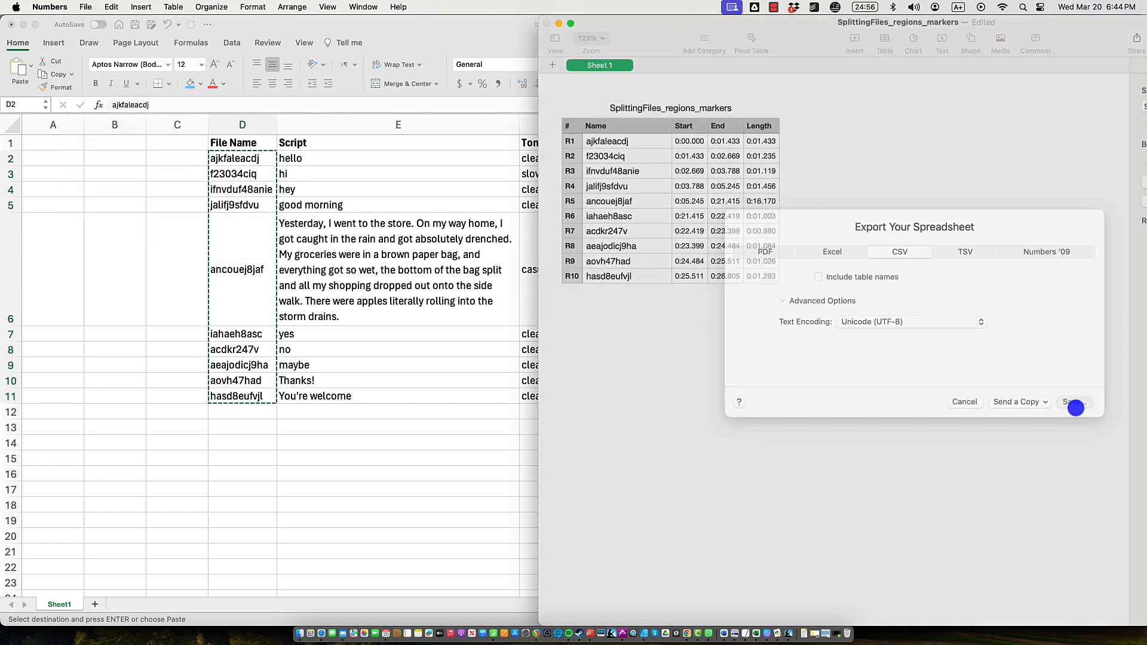
{"action": "left_click", "coordinate": [1119, 436]}
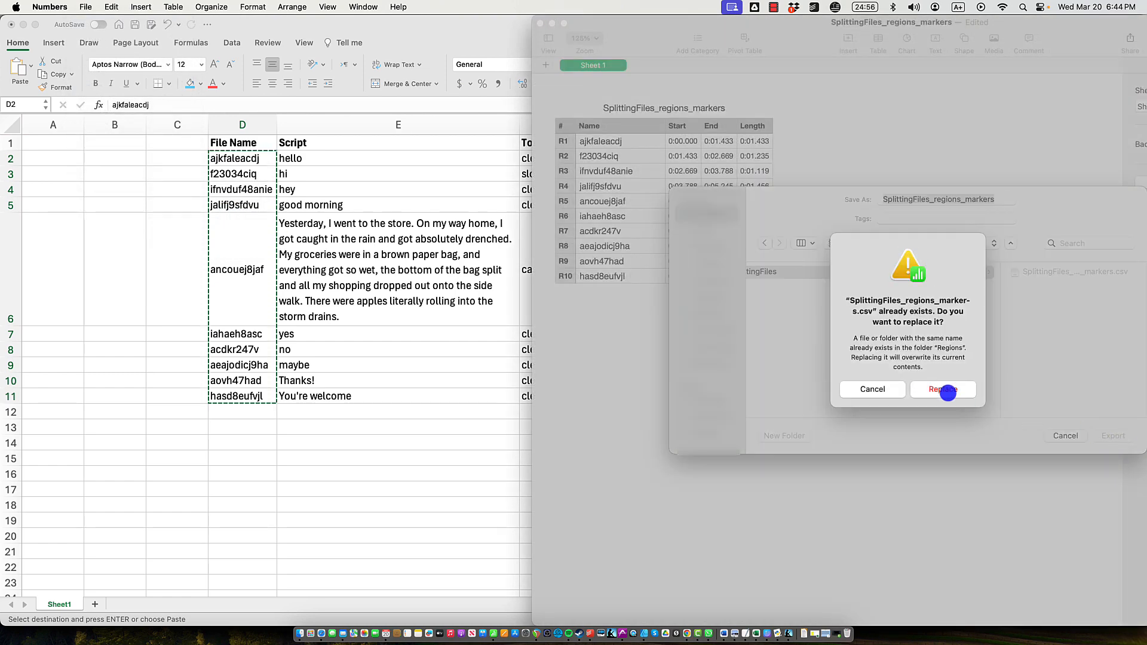
{"action": "left_click", "coordinate": [945, 389]}
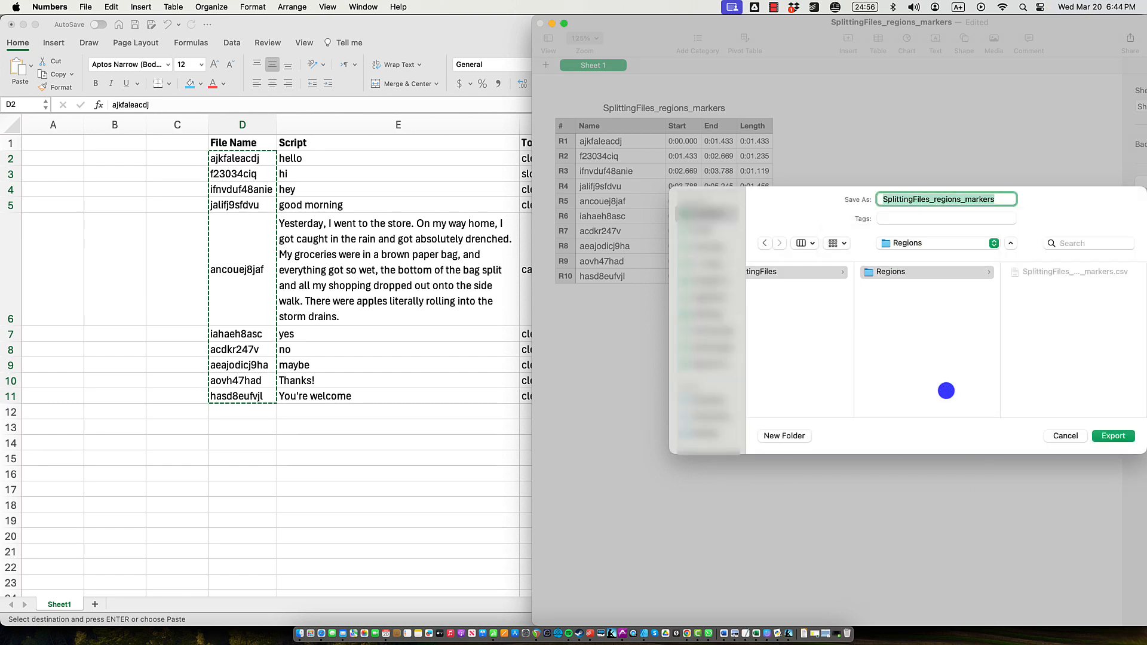
Switch to REAPER and import SplittingFiles_regions_markers.csv from the Regions folder, replacing the existing regions
{"action": "key", "text": "super+Tab"}
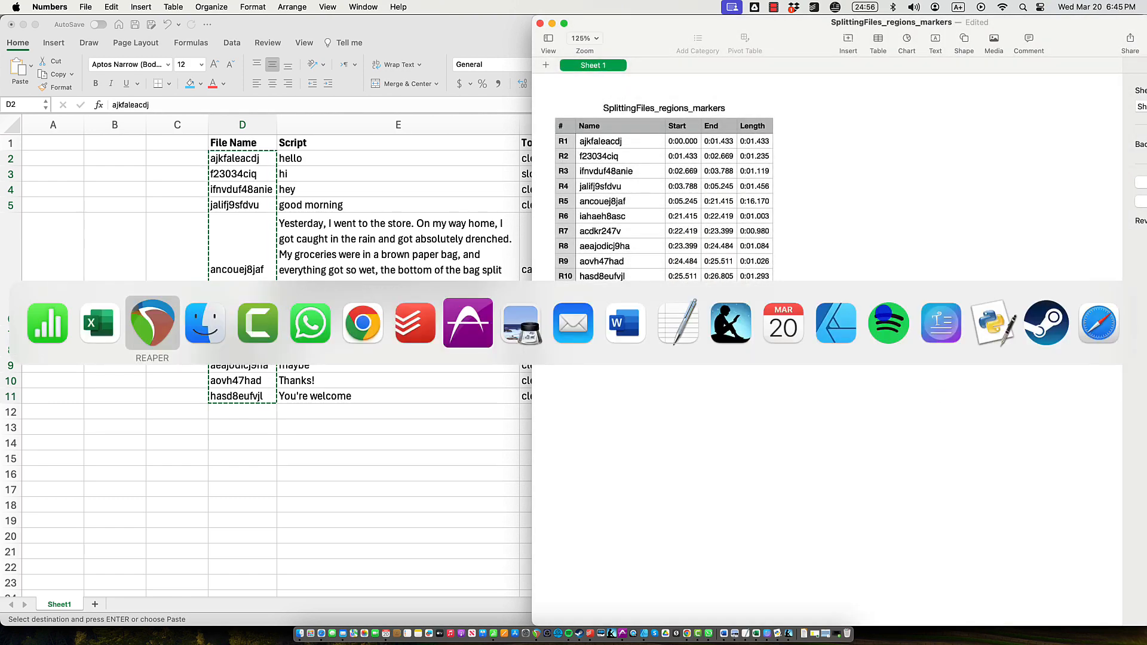
{"action": "right_click", "coordinate": [490, 109]}
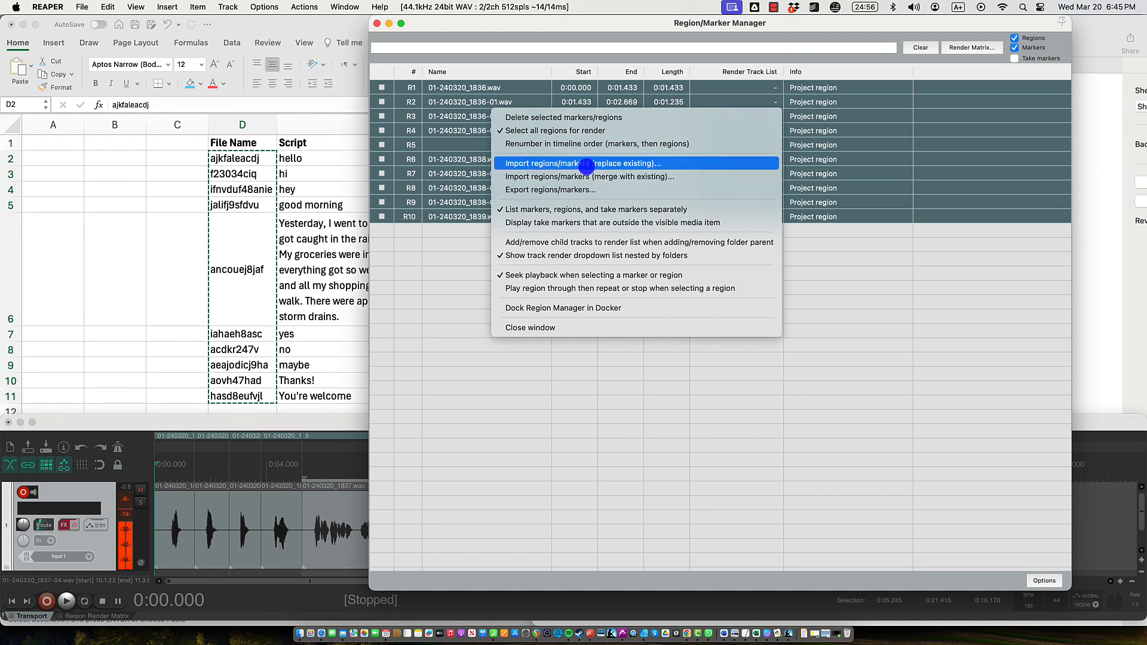
{"action": "left_click", "coordinate": [584, 163]}
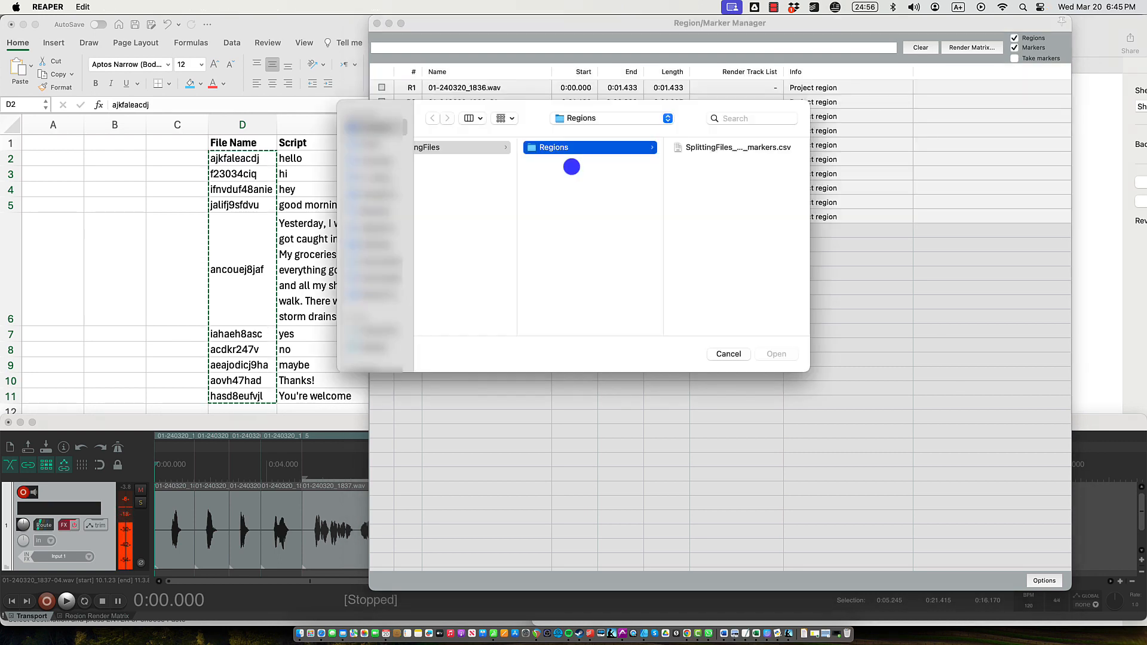
{"action": "left_click", "coordinate": [720, 149]}
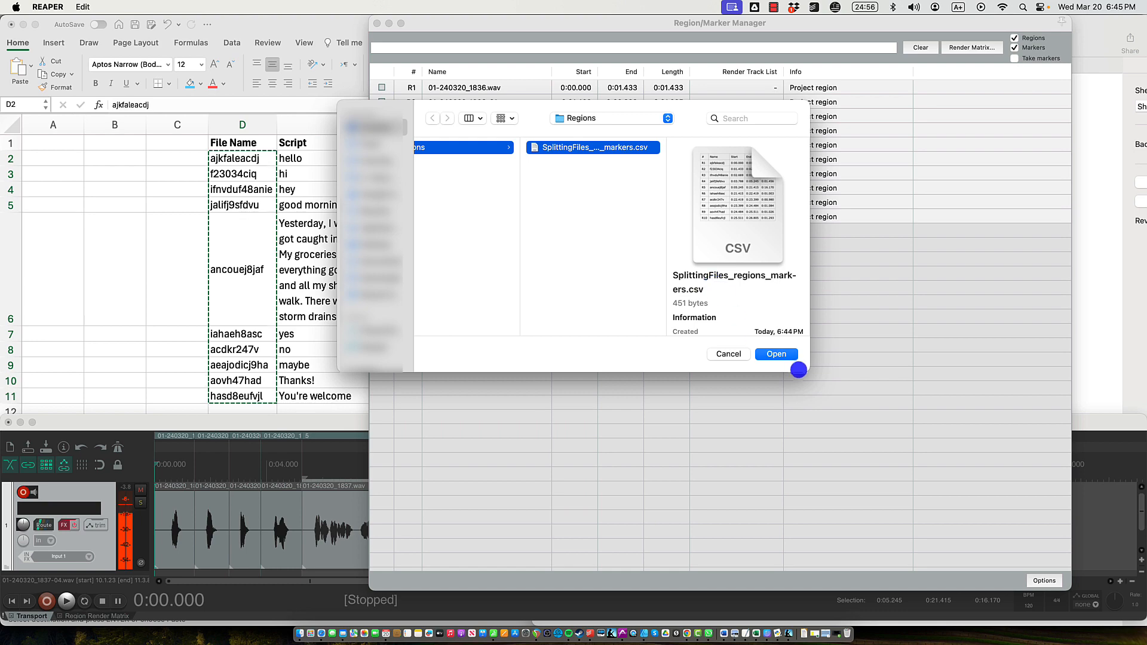
{"action": "left_click", "coordinate": [777, 354]}
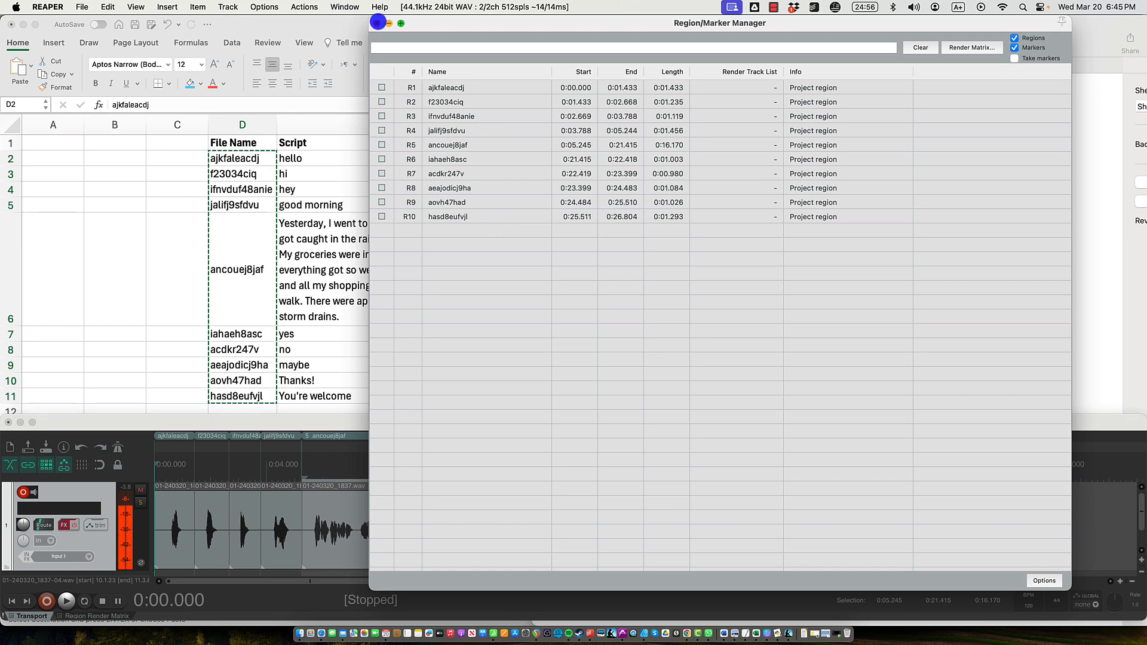
Close the Region/Marker Manager and review the region names along the timeline
{"action": "left_click", "coordinate": [377, 23]}
{"action": "scroll", "coordinate": [371, 469], "scroll_direction": "up", "scroll_amount": 3}
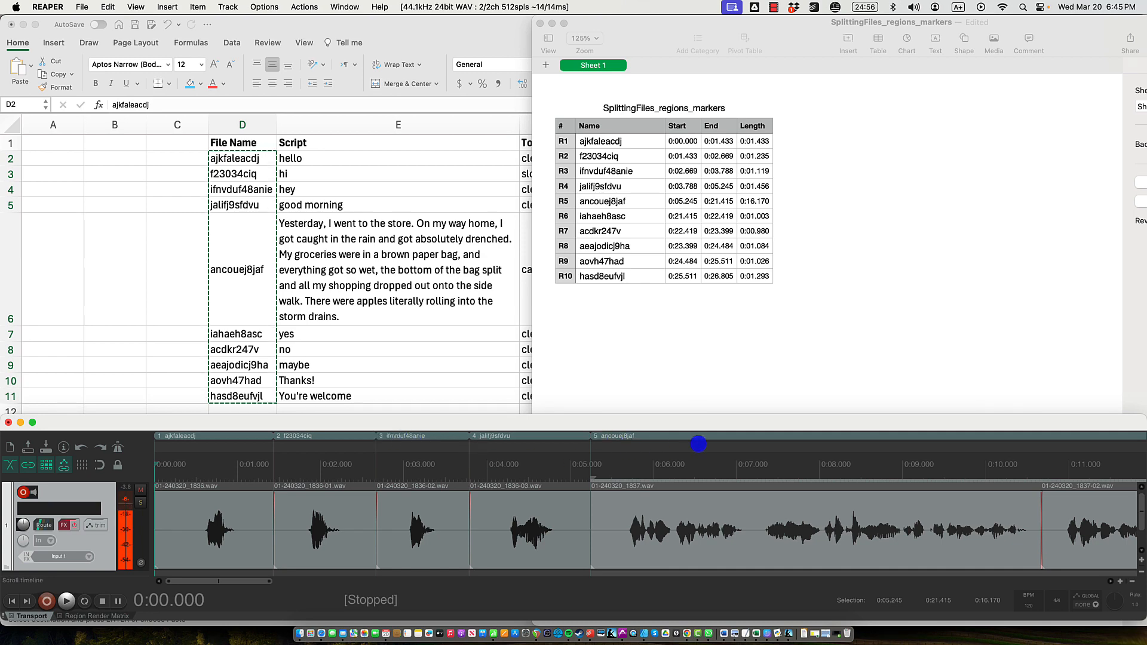
{"action": "scroll", "coordinate": [586, 464], "scroll_direction": "down", "scroll_amount": 3}
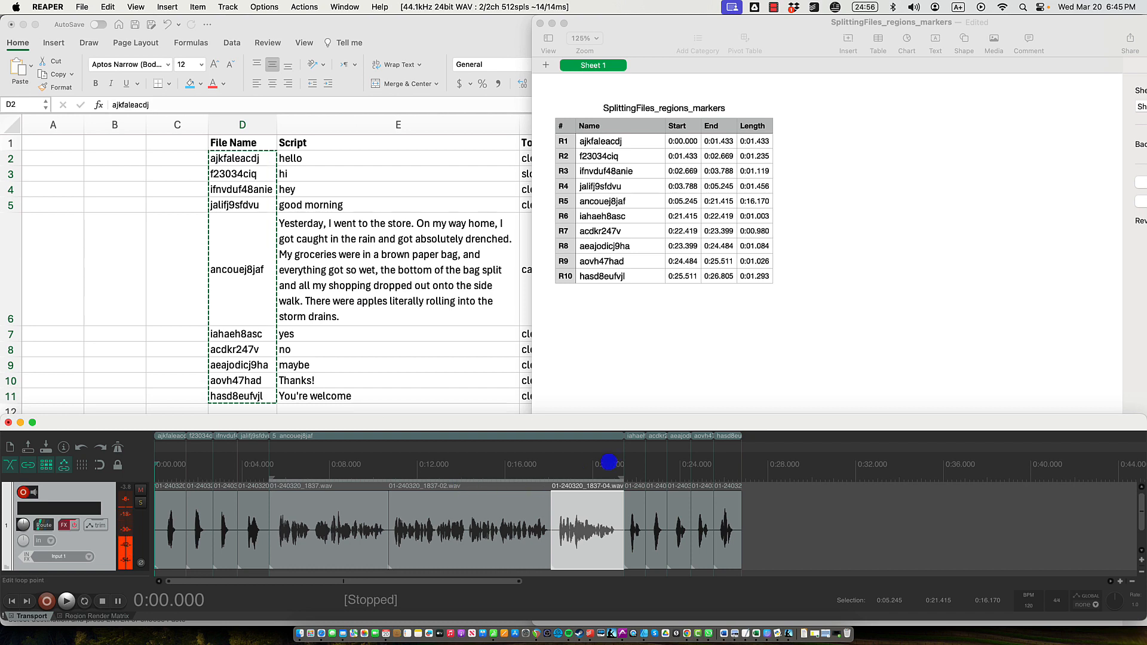
Open the Render to File settings and paste the output folder's path as the render directory
{"action": "left_click", "coordinate": [588, 468]}
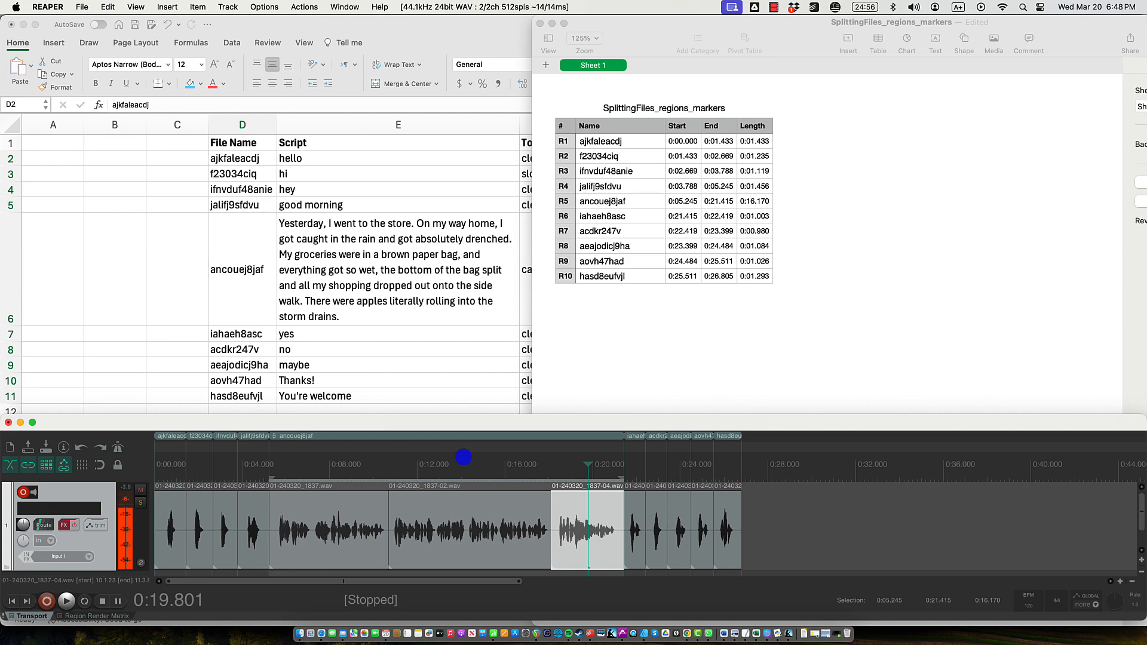
{"action": "key", "text": "super+alt+r"}
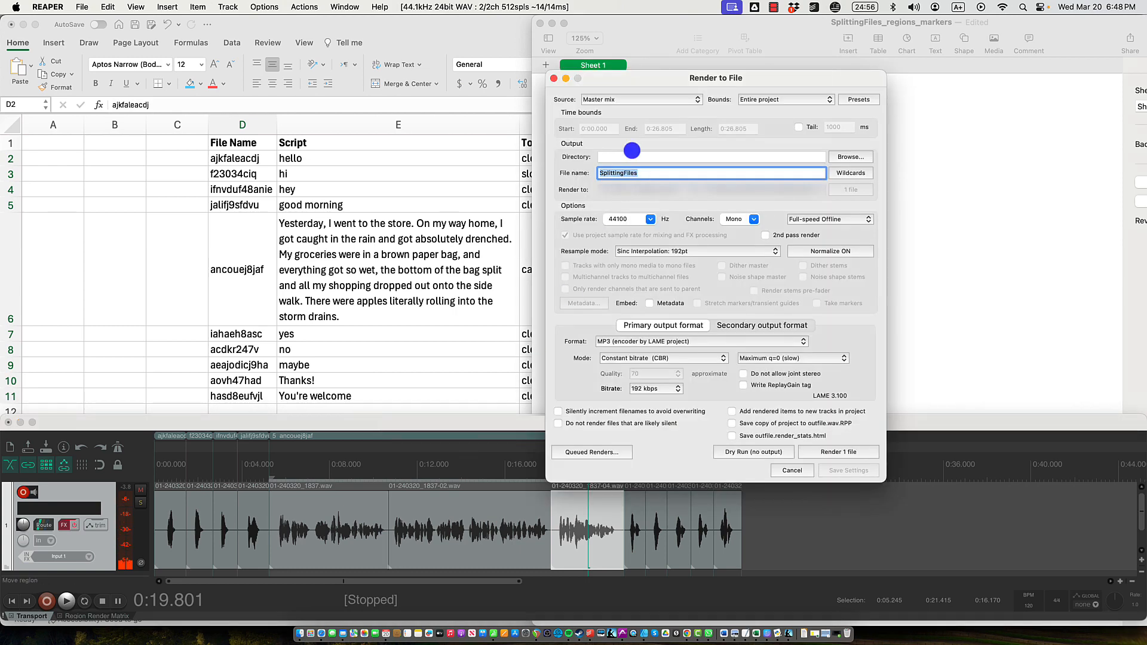
{"action": "left_click", "coordinate": [631, 155]}
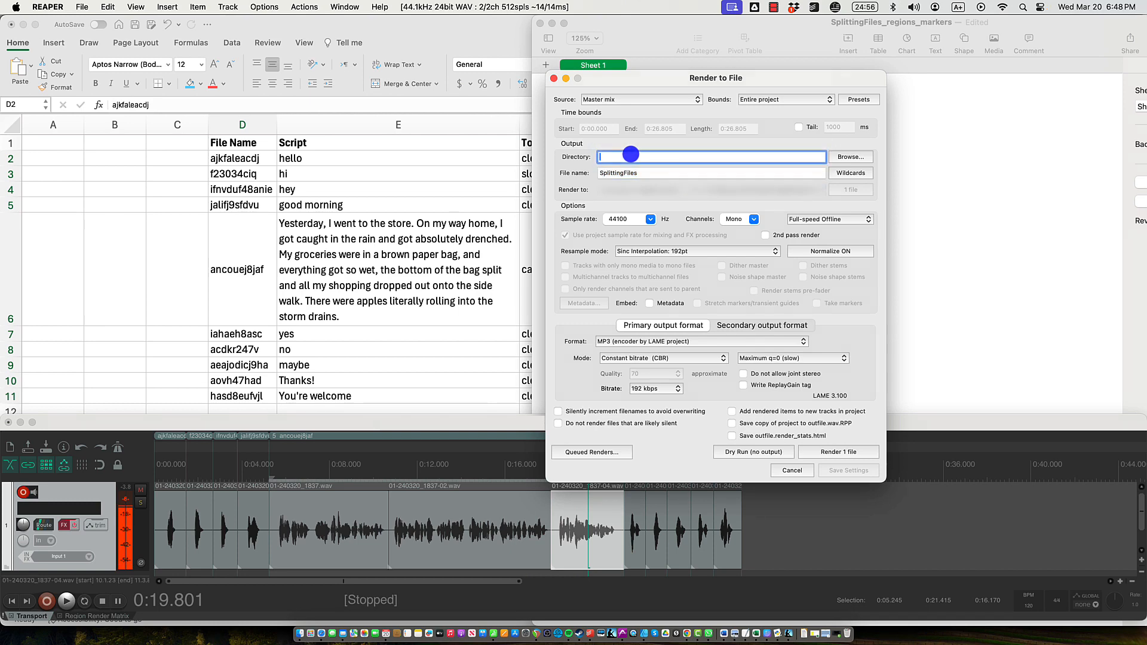
{"action": "key", "text": "super+v"}
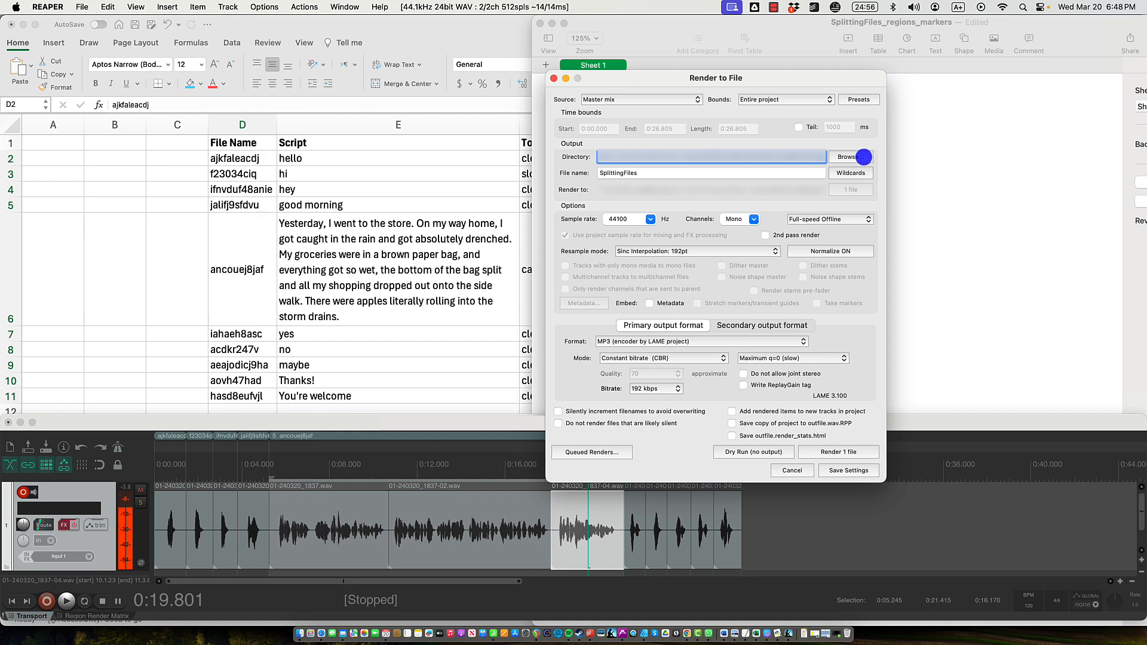
Replace the render file name SplittingFiles with the $region wildcard
{"action": "left_click", "coordinate": [683, 173]}
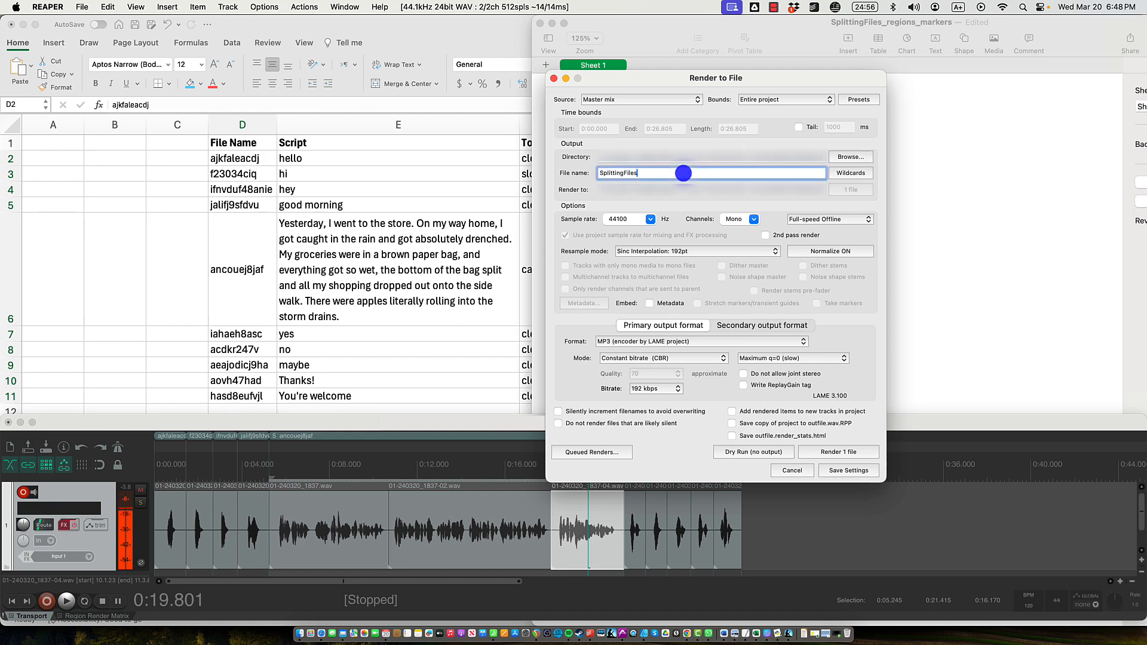
{"action": "left_click_drag", "start_coordinate": [683, 172], "coordinate": [557, 163]}
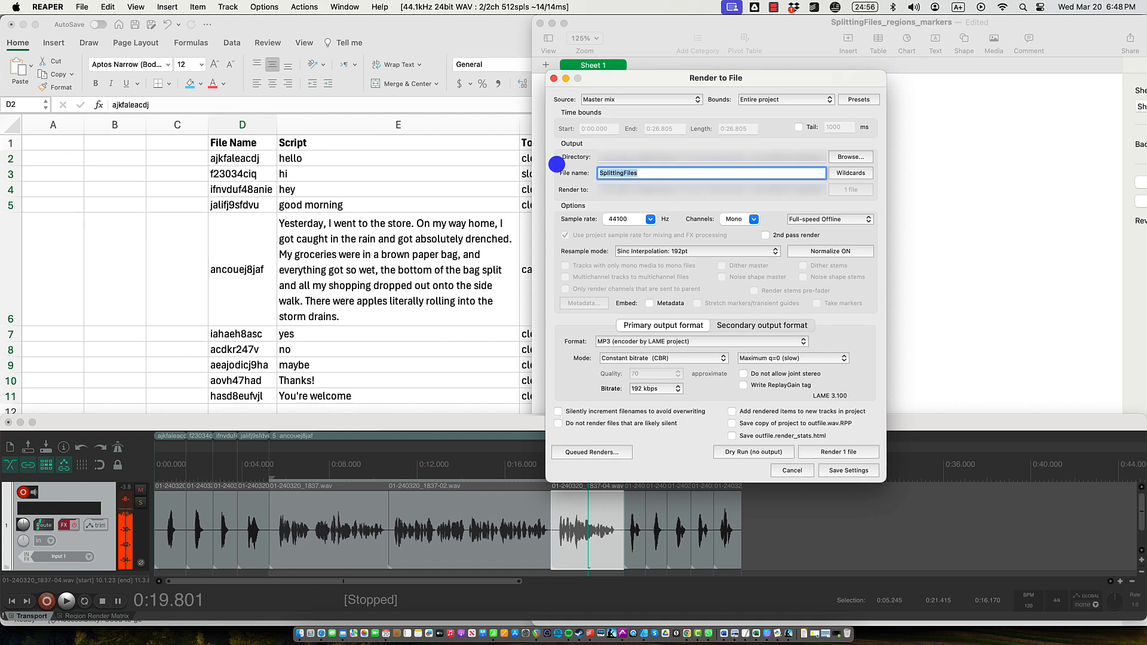
{"action": "key", "text": "BackSpace"}
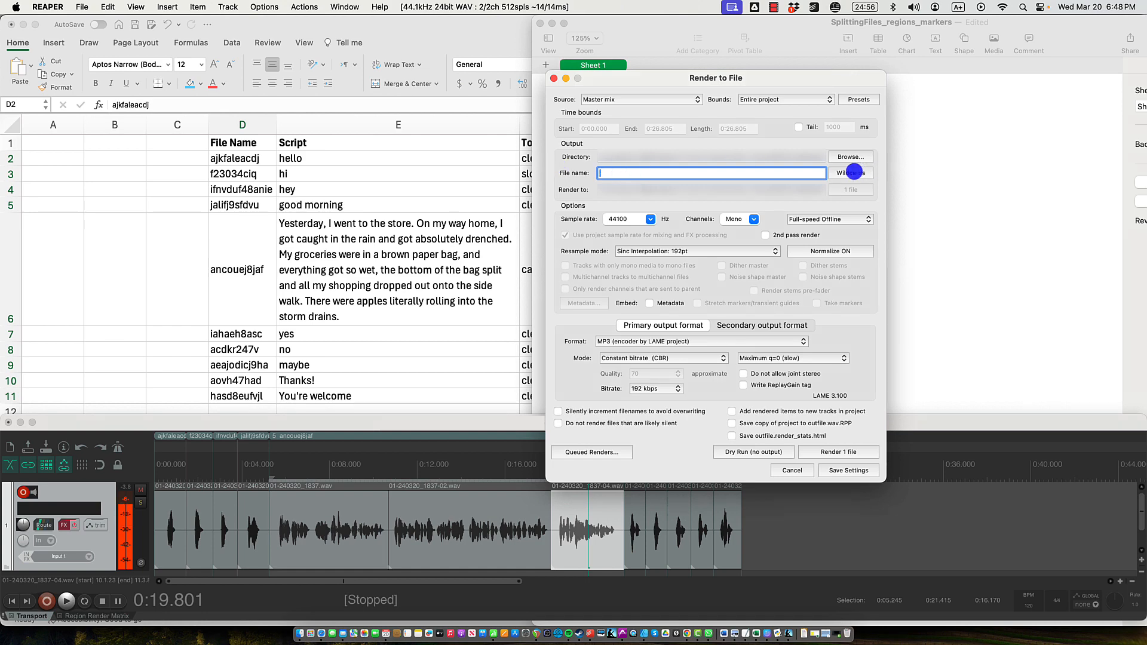
{"action": "left_click", "coordinate": [855, 173]}
{"action": "mouse_move", "coordinate": [858, 188]}
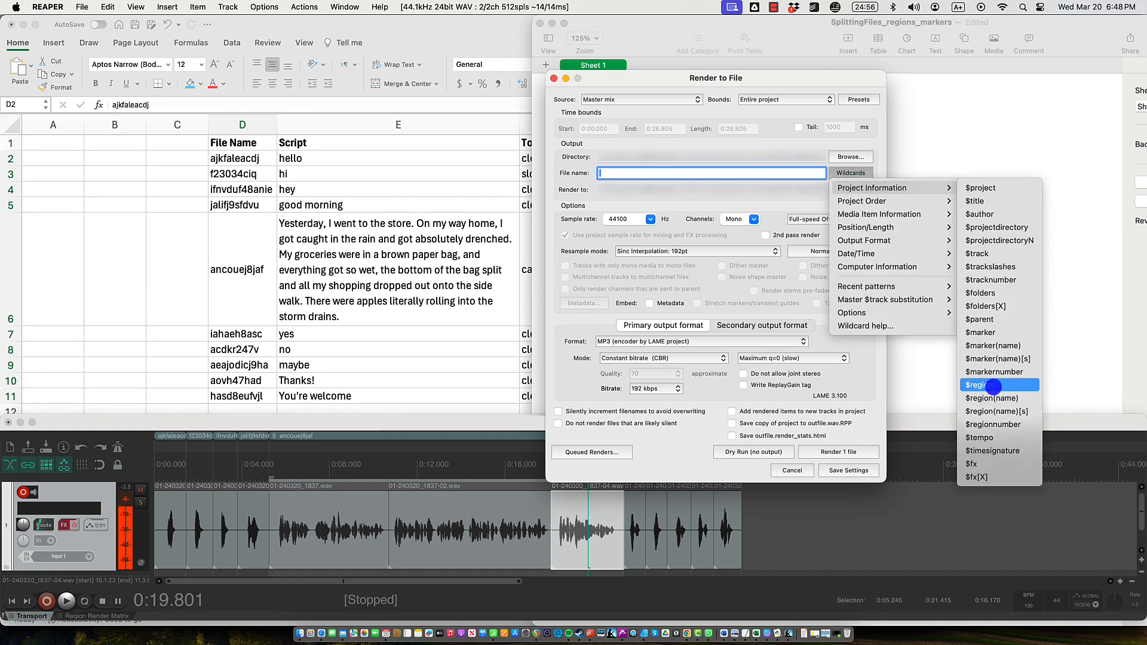
{"action": "left_click", "coordinate": [992, 386]}
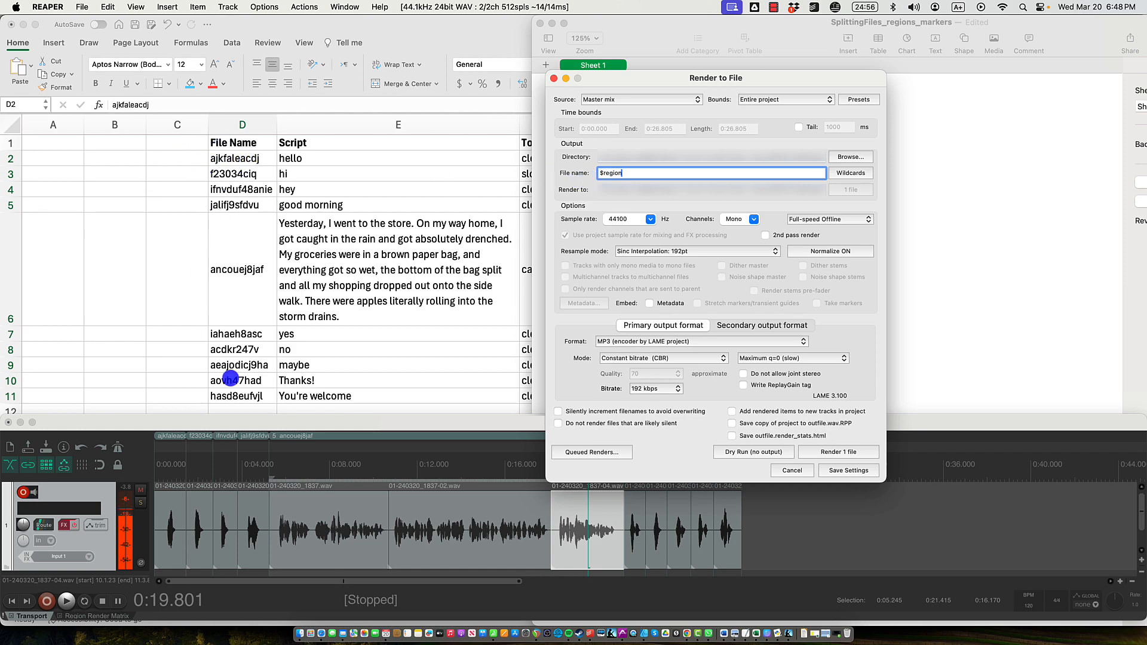
Try $regionnumber-$region as the render file name pattern, and strip the number prefix to leave only $region
{"action": "left_click_drag", "start_coordinate": [631, 177], "coordinate": [555, 172]}
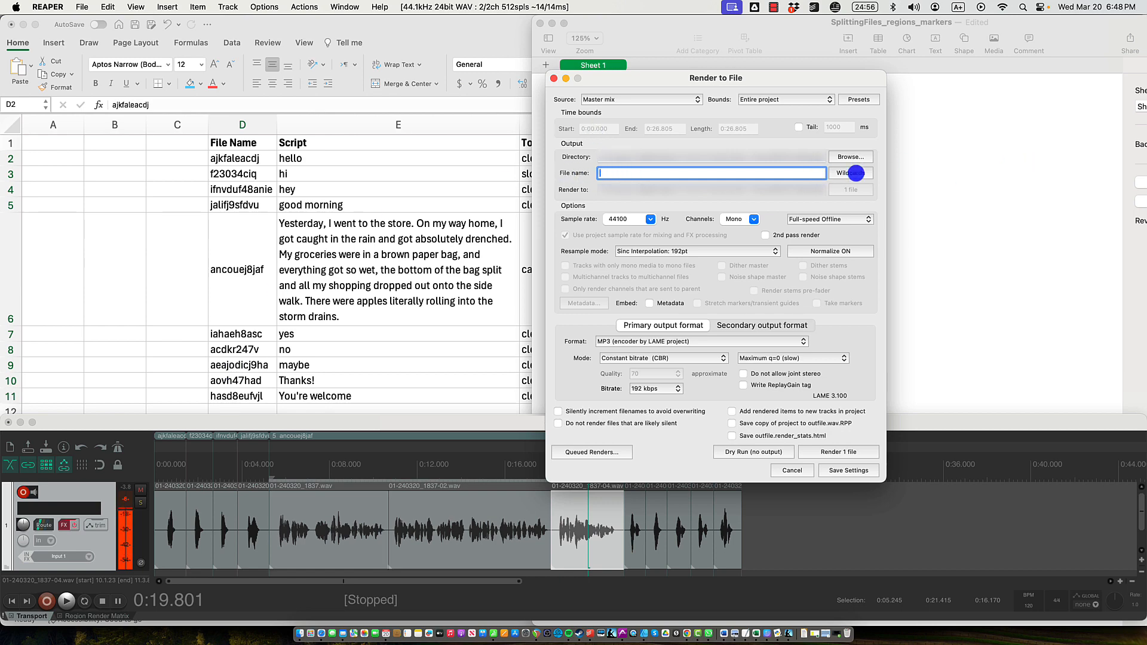
{"action": "left_click", "coordinate": [852, 174]}
{"action": "mouse_move", "coordinate": [858, 188]}
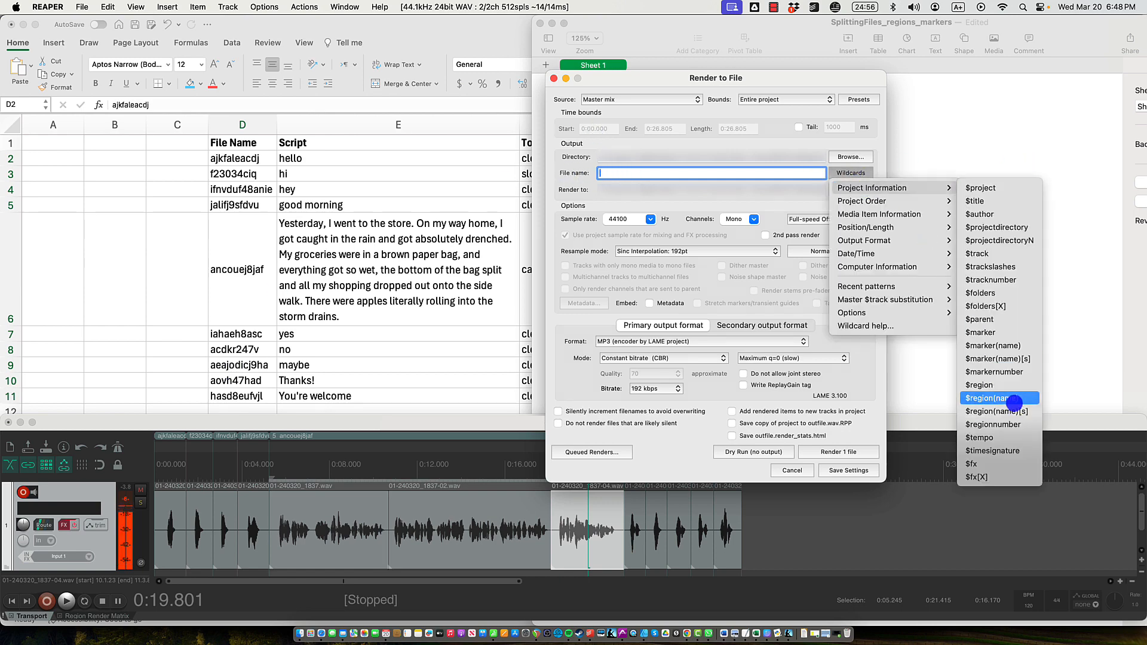
{"action": "left_click", "coordinate": [1016, 424]}
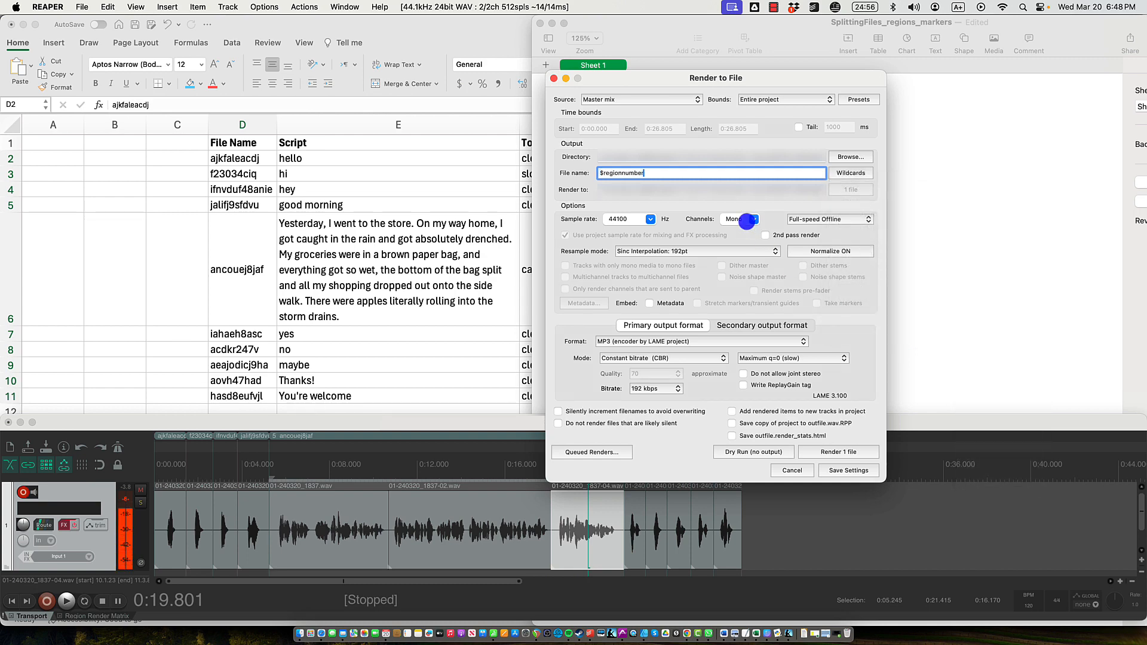
{"action": "left_click", "coordinate": [851, 173]}
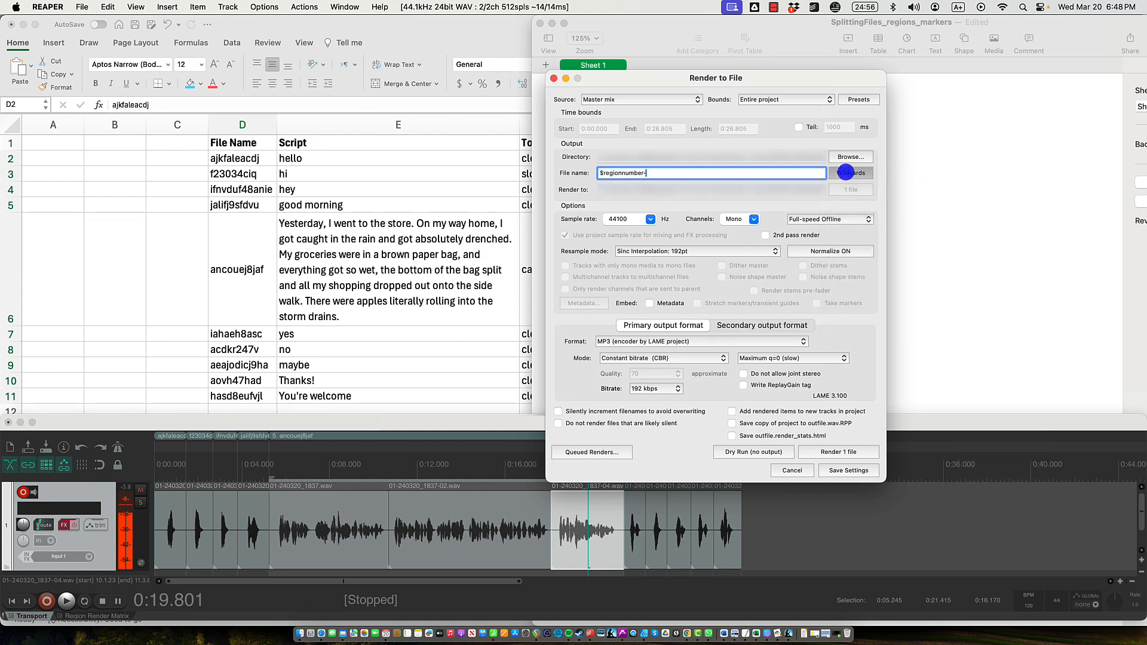
{"action": "mouse_move", "coordinate": [870, 190]}
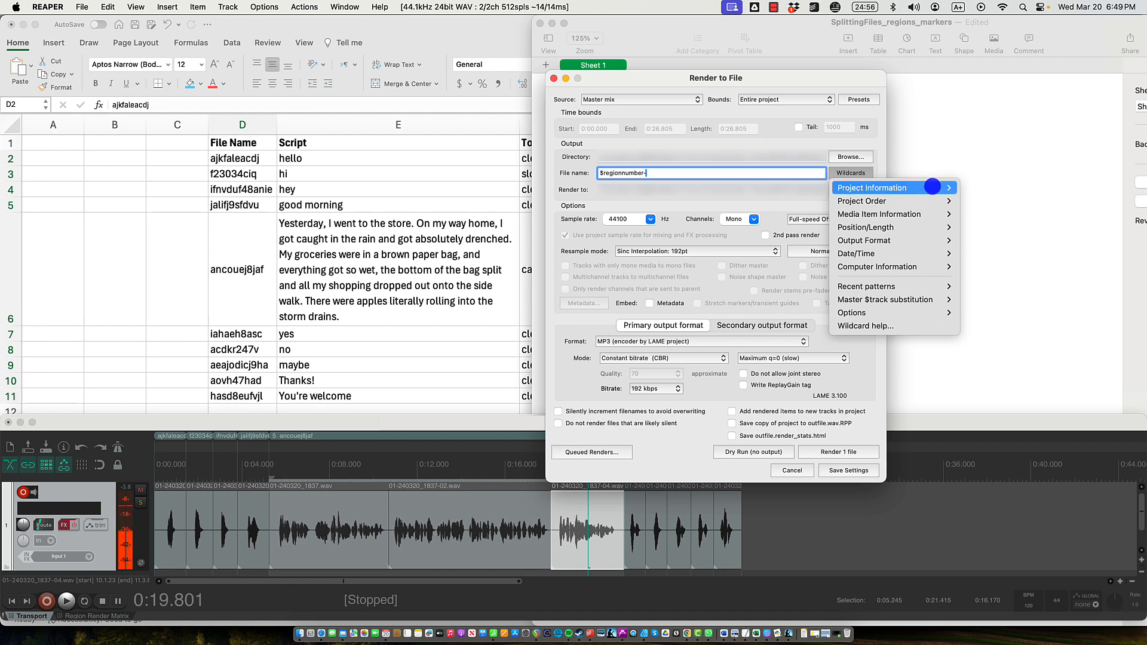
{"action": "left_click", "coordinate": [999, 384]}
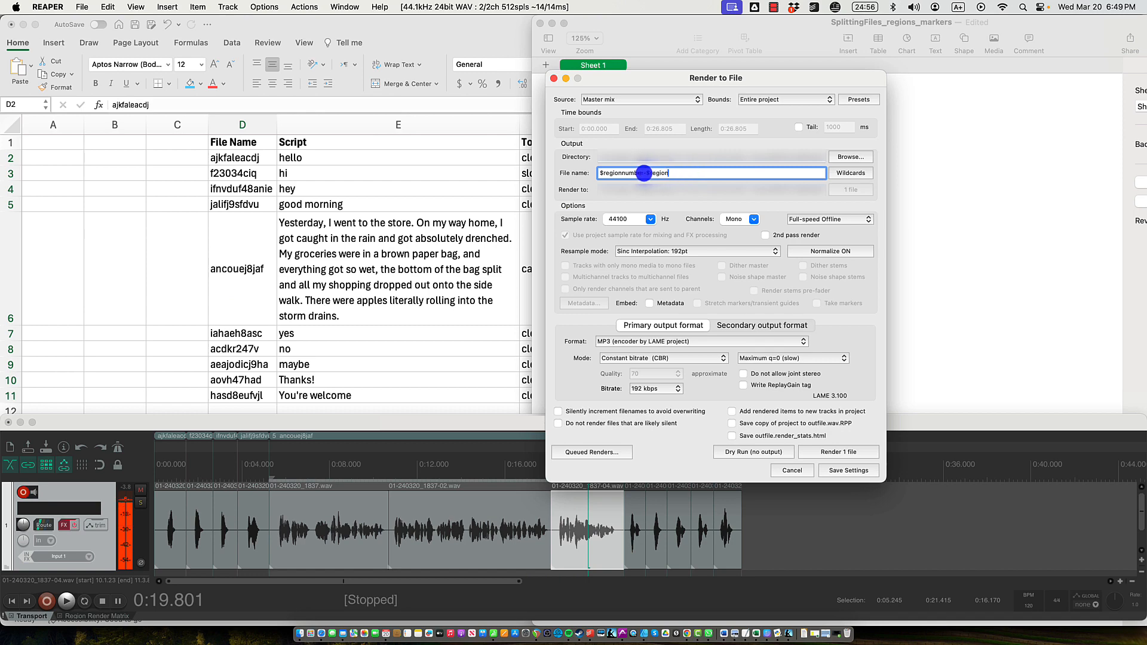
{"action": "left_click_drag", "start_coordinate": [645, 173], "coordinate": [576, 169]}
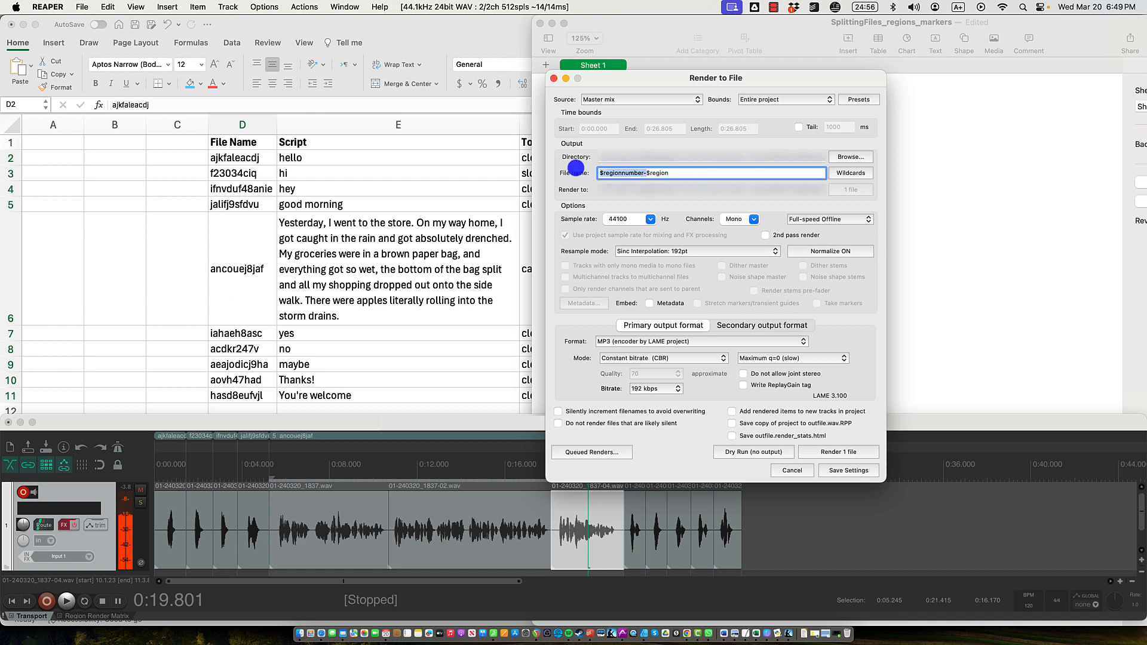
{"action": "key", "text": "BackSpace"}
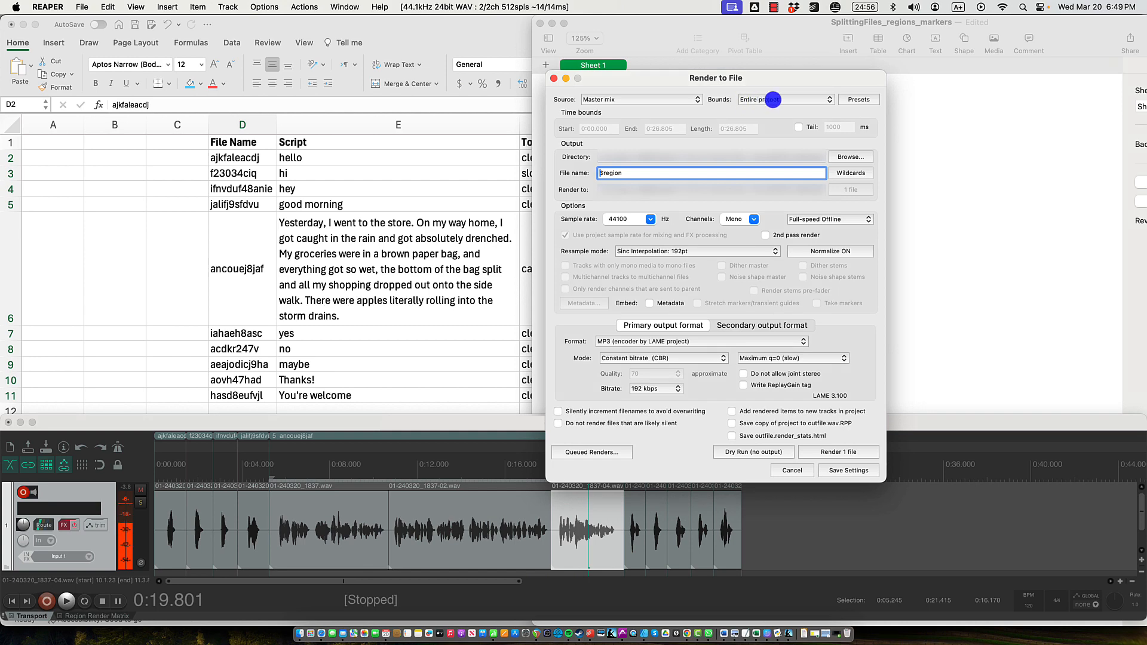
Render with the bounds set to All project regions and open the output folder
{"action": "left_click", "coordinate": [770, 100]}
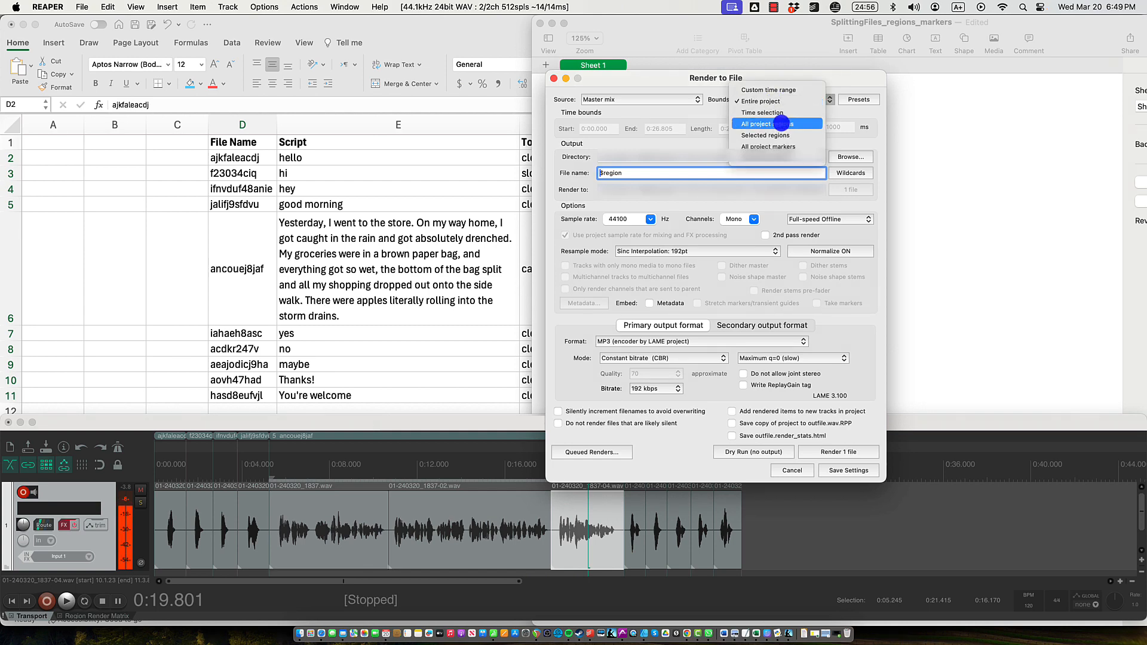
{"action": "left_click", "coordinate": [783, 123]}
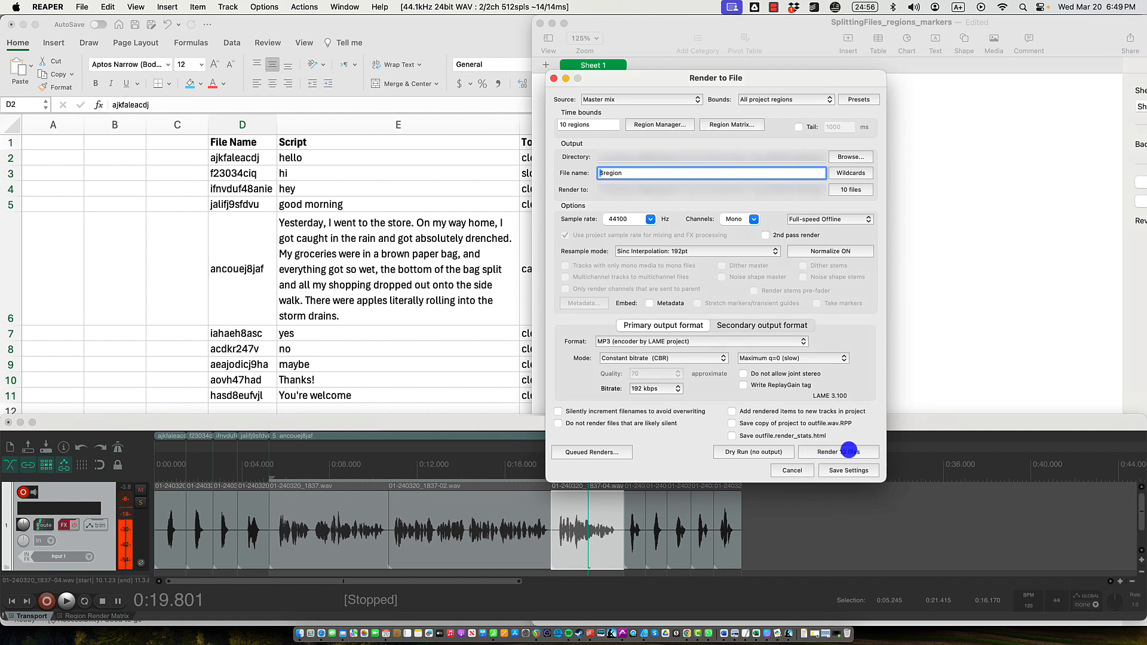
{"action": "left_click", "coordinate": [849, 451]}
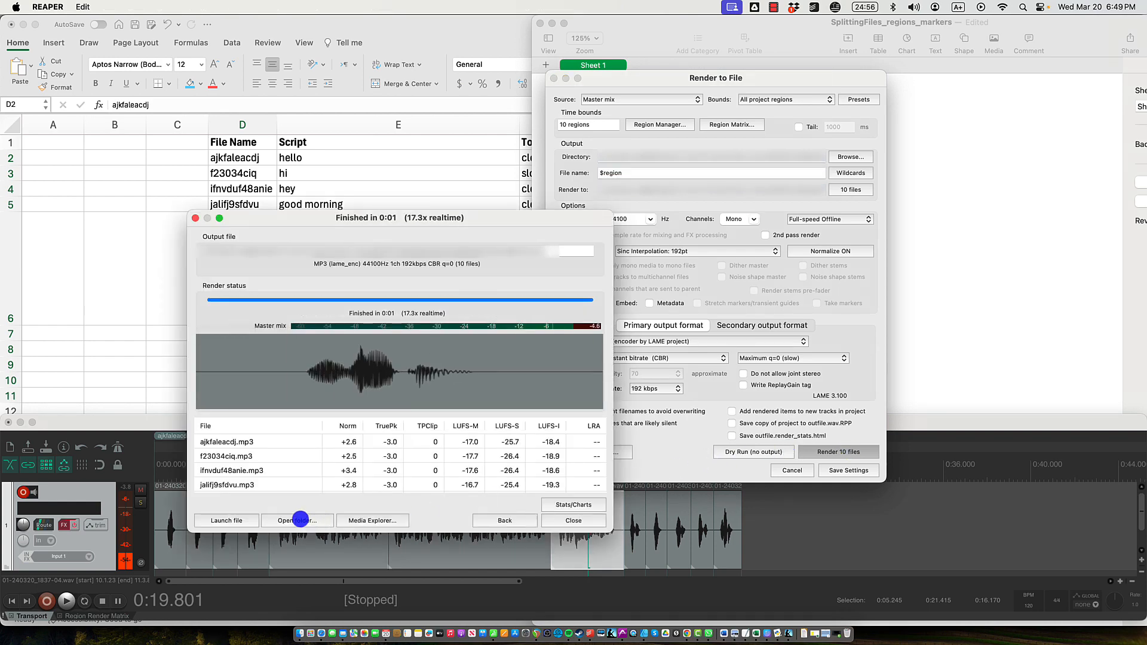
{"action": "left_click", "coordinate": [300, 520]}
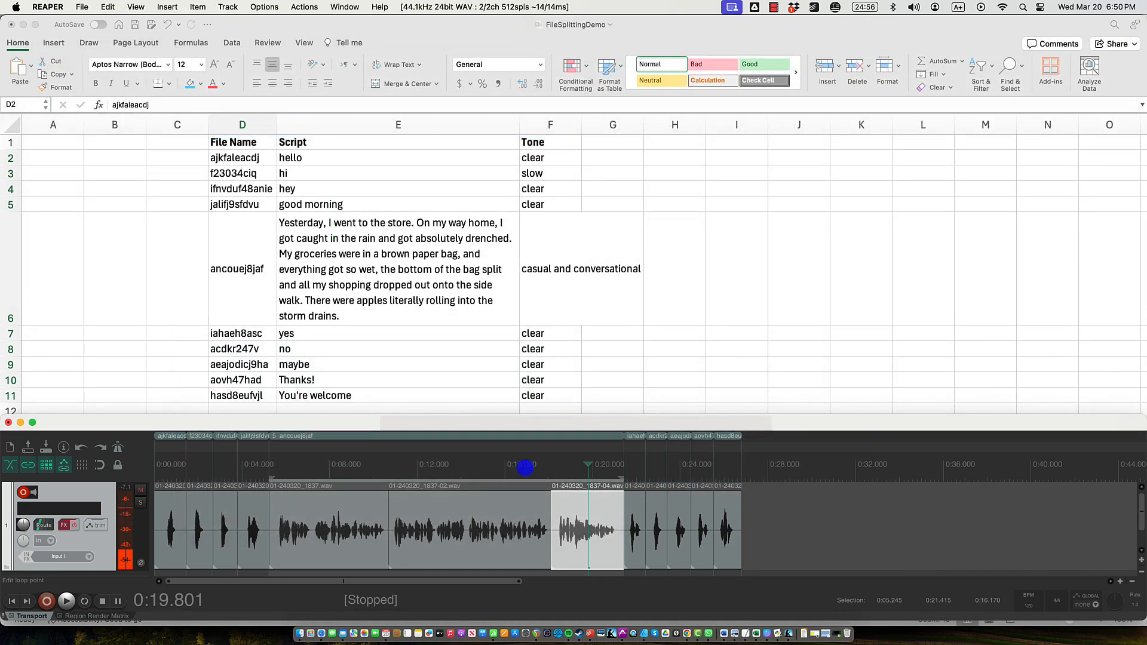
Shorten region iahaeh8asc from both ends to about 0.5 s around the spoken word and trim its clip's start to the region's start
{"action": "scroll", "coordinate": [640, 469], "scroll_direction": "up", "scroll_amount": 8}
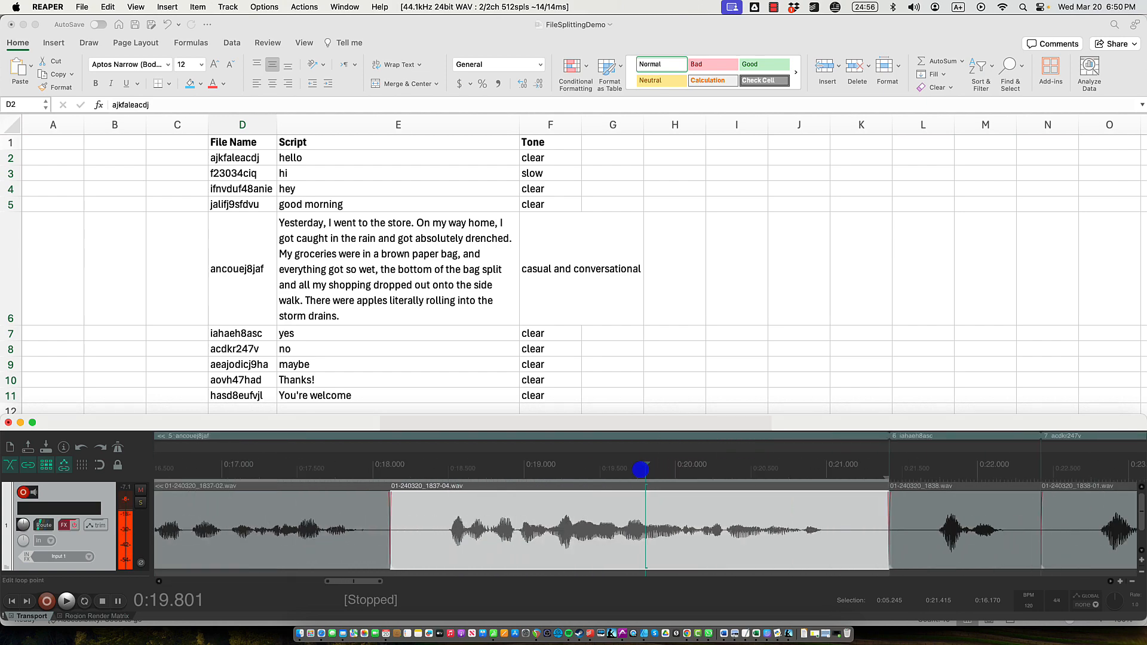
{"action": "left_click", "coordinate": [697, 470]}
{"action": "scroll", "coordinate": [696, 469], "scroll_direction": "up", "scroll_amount": 3}
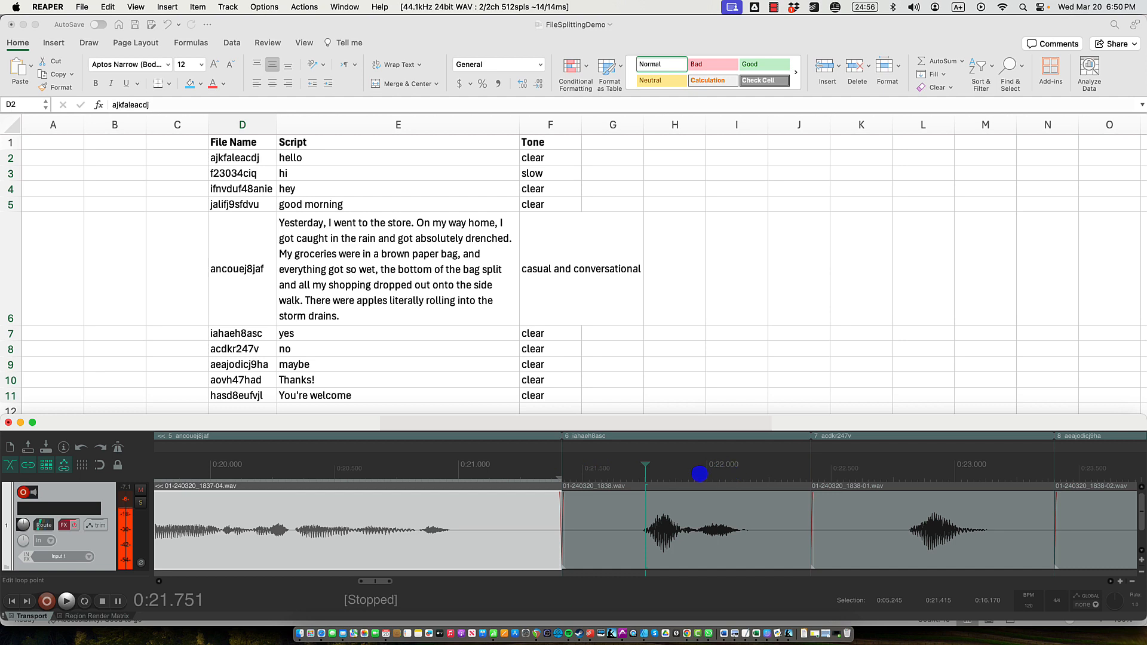
{"action": "scroll", "coordinate": [622, 469], "scroll_direction": "right", "scroll_amount": 2}
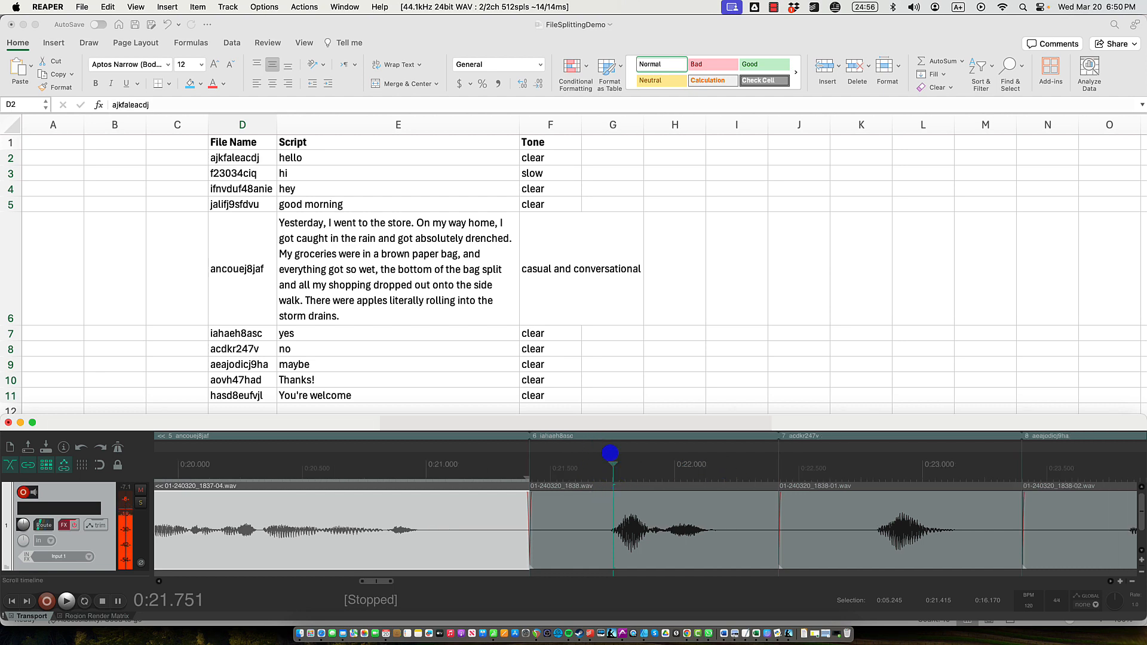
{"action": "scroll", "coordinate": [610, 453], "scroll_direction": "down", "scroll_amount": 2}
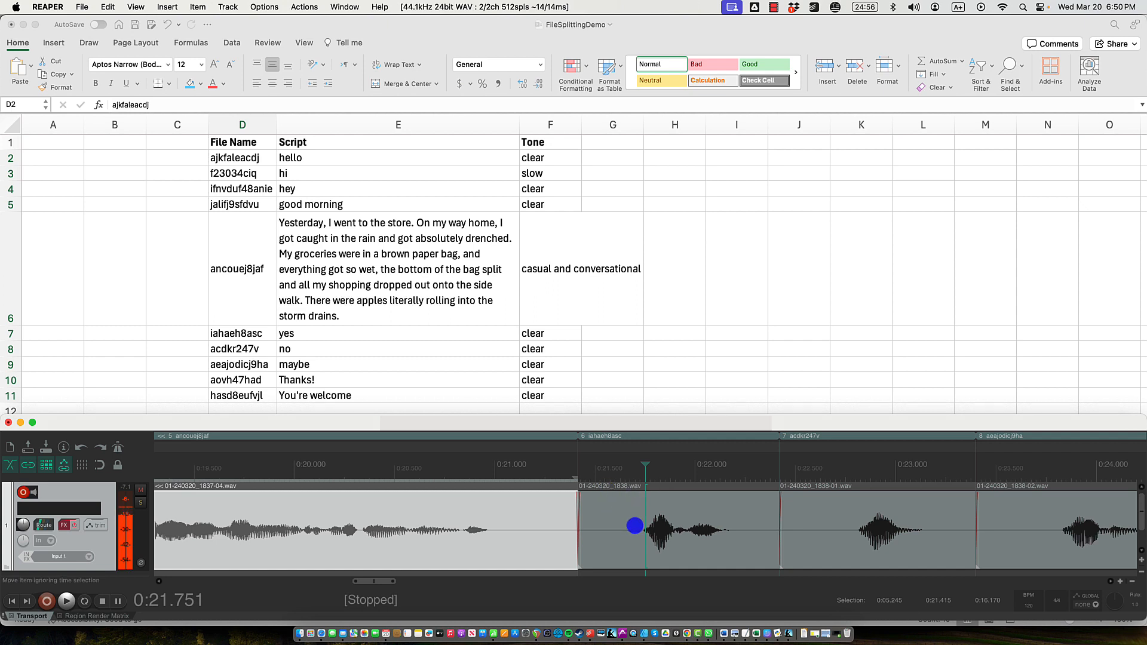
{"action": "left_click", "coordinate": [639, 529]}
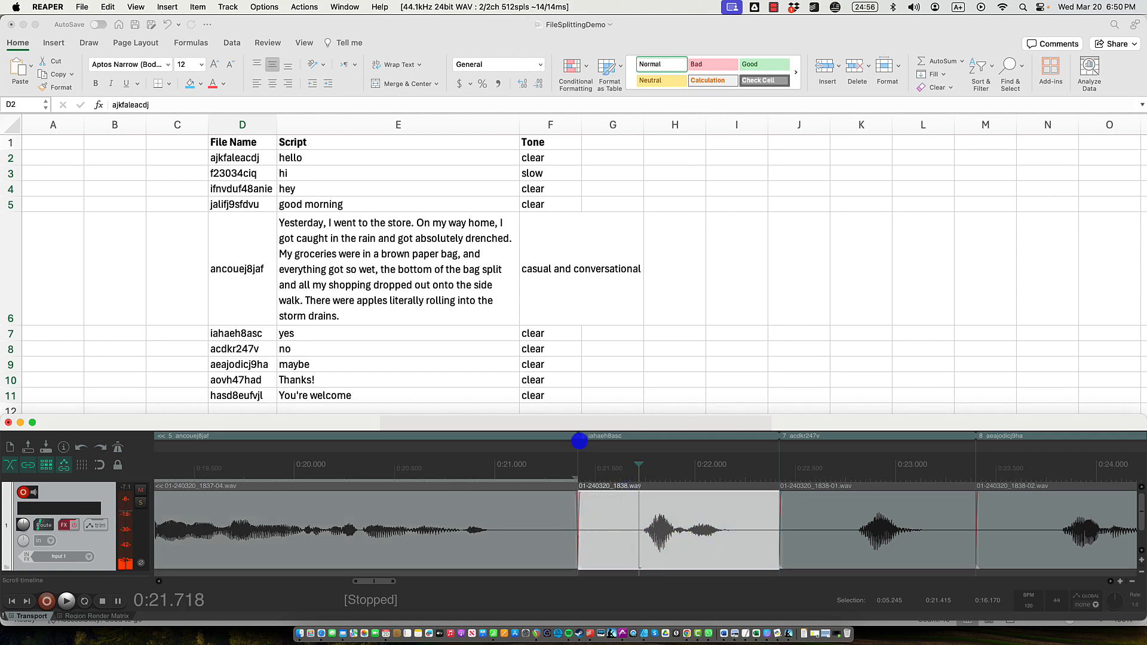
{"action": "left_click_drag", "start_coordinate": [580, 437], "coordinate": [635, 437]}
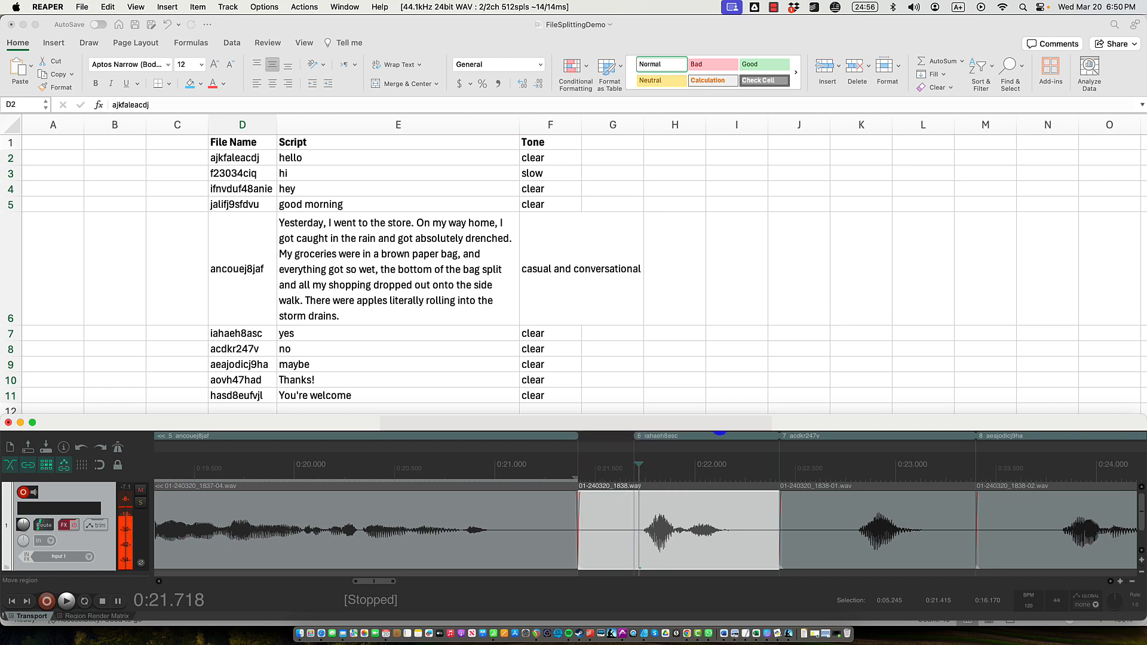
{"action": "left_click_drag", "start_coordinate": [776, 435], "coordinate": [736, 435]}
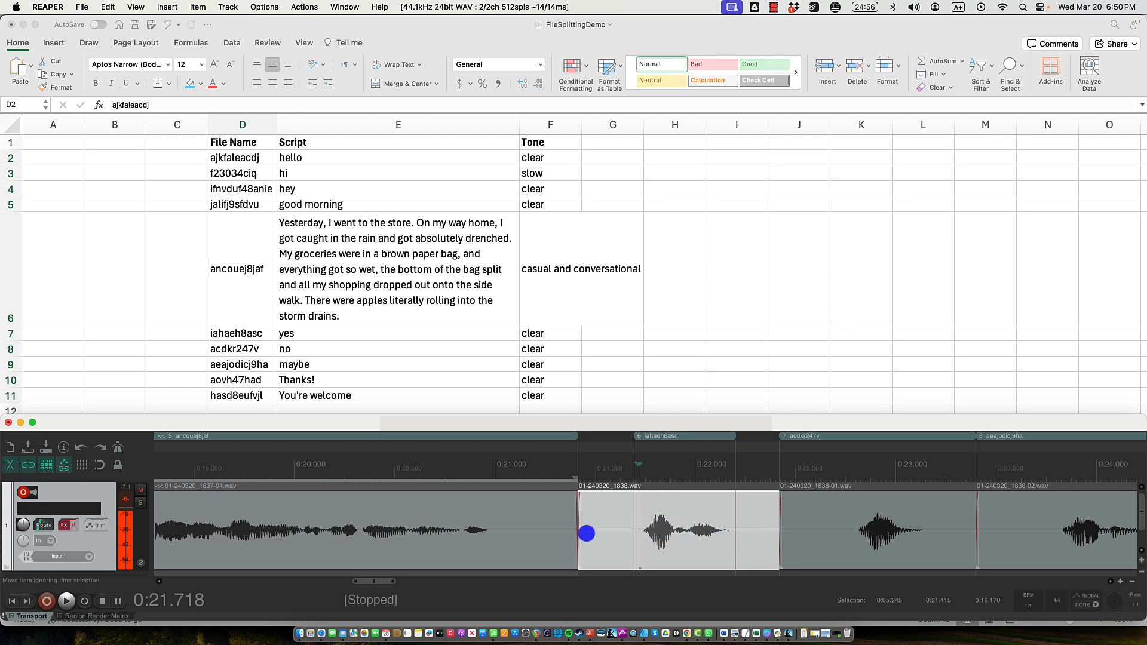
{"action": "mouse_move", "coordinate": [578, 535]}
{"action": "left_mouse_down"}
{"action": "mouse_move", "coordinate": [642, 532]}
{"action": "mouse_move", "coordinate": [577, 528]}
{"action": "left_mouse_up"}
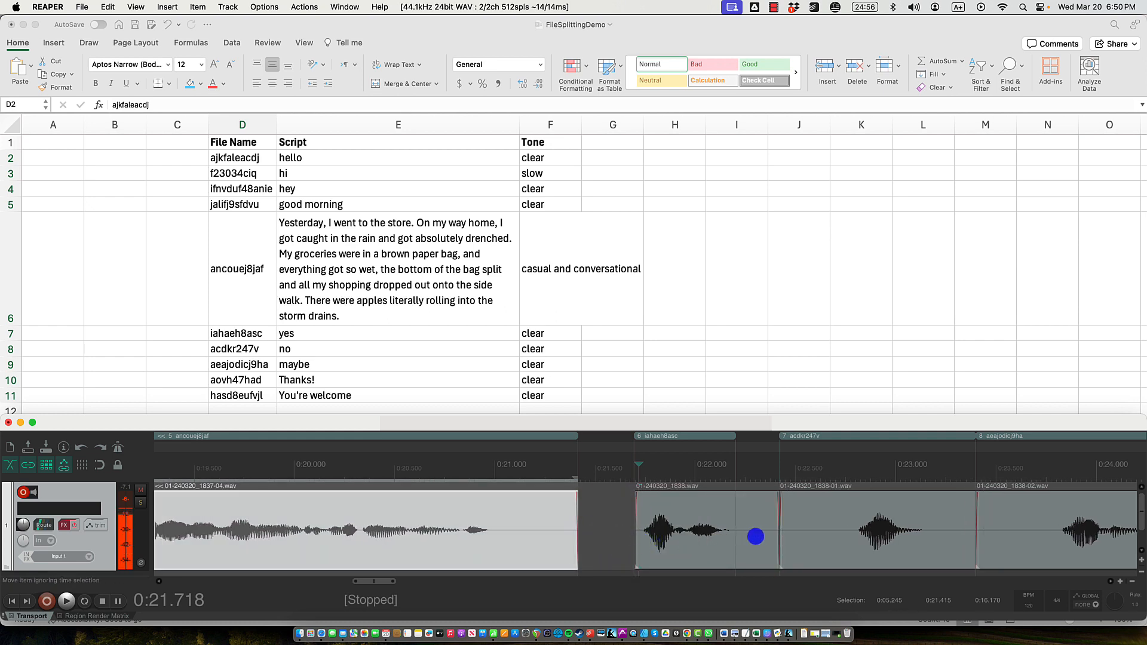
{"action": "mouse_move", "coordinate": [777, 534]}
{"action": "left_mouse_down"}
{"action": "mouse_move", "coordinate": [733, 536]}
{"action": "mouse_move", "coordinate": [776, 536]}
{"action": "left_mouse_up"}
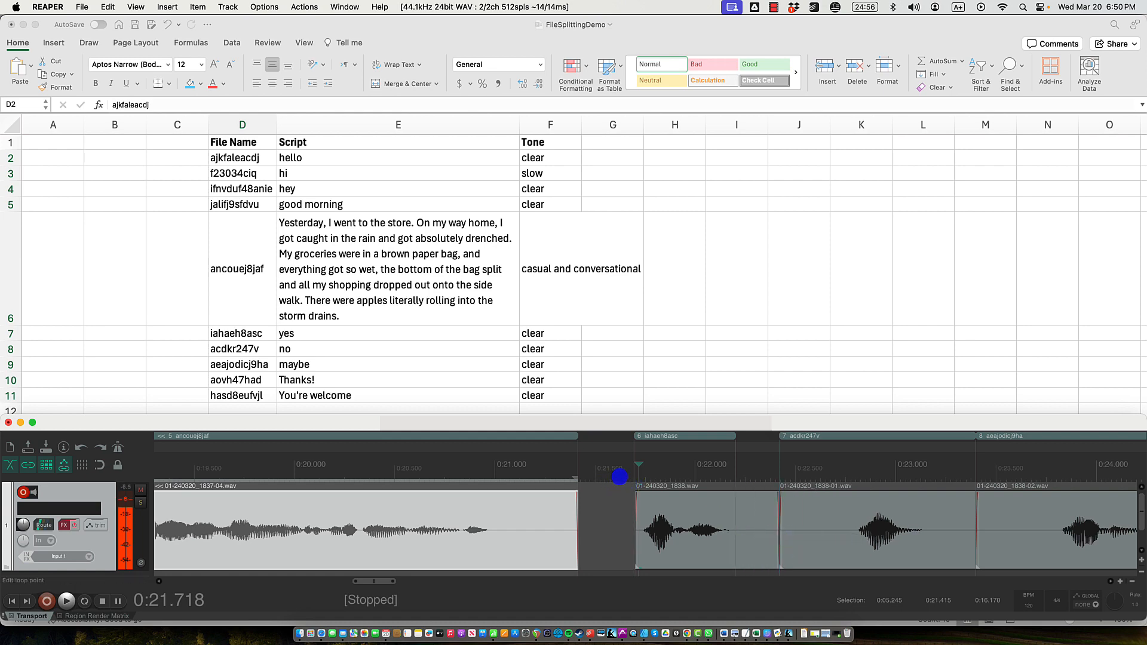
Reopen the Render to File settings and toggle the Tail option
{"action": "key", "text": "super+alt+r"}
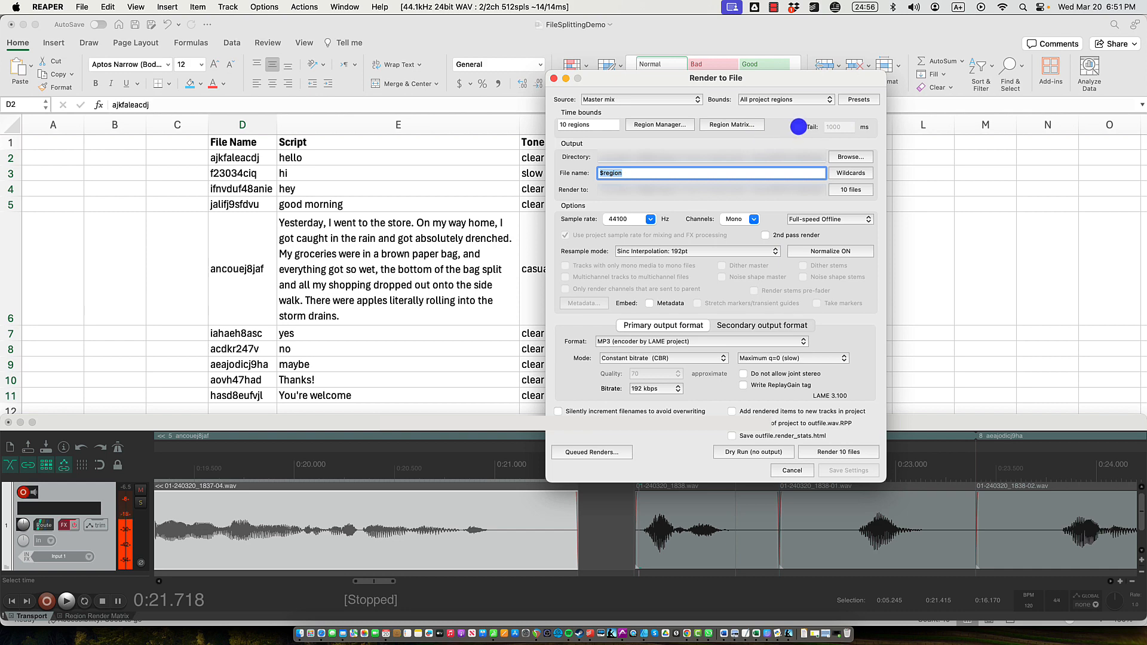
{"action": "left_click", "coordinate": [798, 127]}
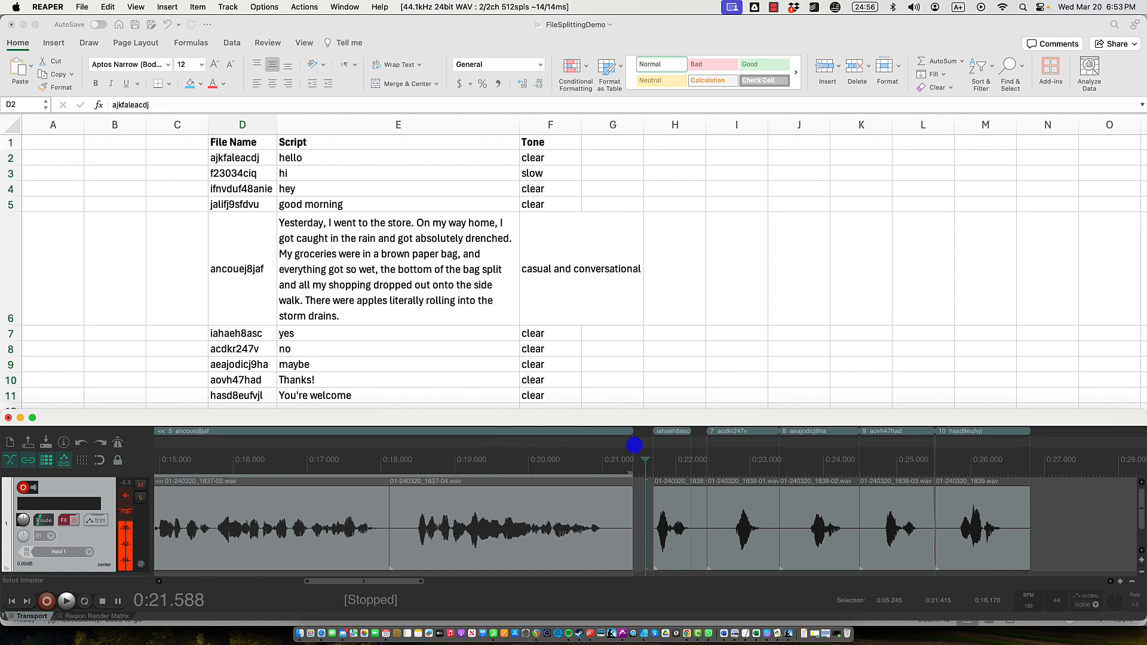
Move the clip 01-240320_1838.wav and its region iahaeh8asc further along the timeline to start at about 0:22.26
{"action": "scroll", "coordinate": [655, 452], "scroll_direction": "up", "scroll_amount": 3}
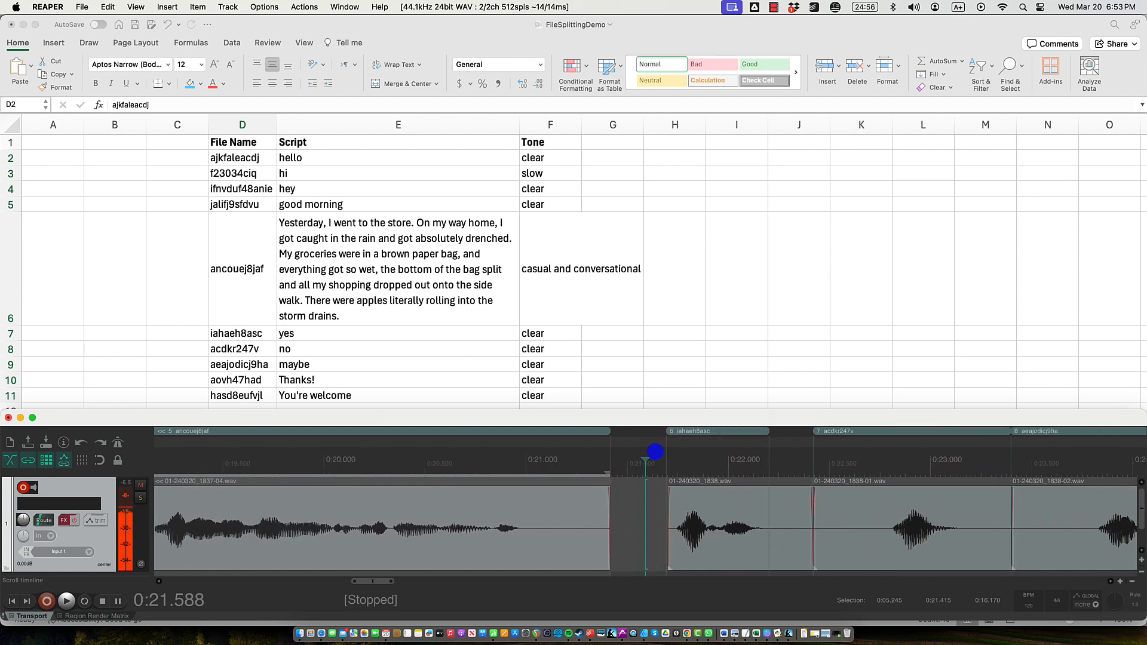
{"action": "left_click_drag", "start_coordinate": [683, 524], "coordinate": [797, 524]}
{"action": "left_click_drag", "start_coordinate": [668, 432], "coordinate": [781, 432]}
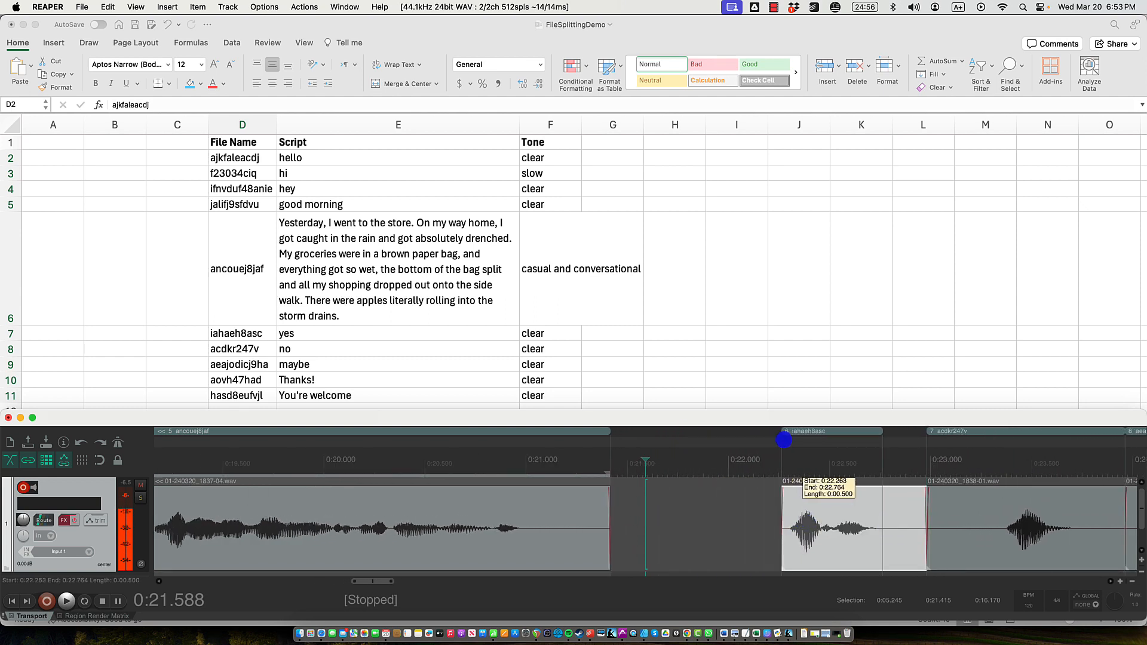
{"action": "scroll", "coordinate": [634, 479], "scroll_direction": "up", "scroll_amount": 1}
{"action": "scroll", "coordinate": [634, 479], "scroll_direction": "up", "scroll_amount": 2}
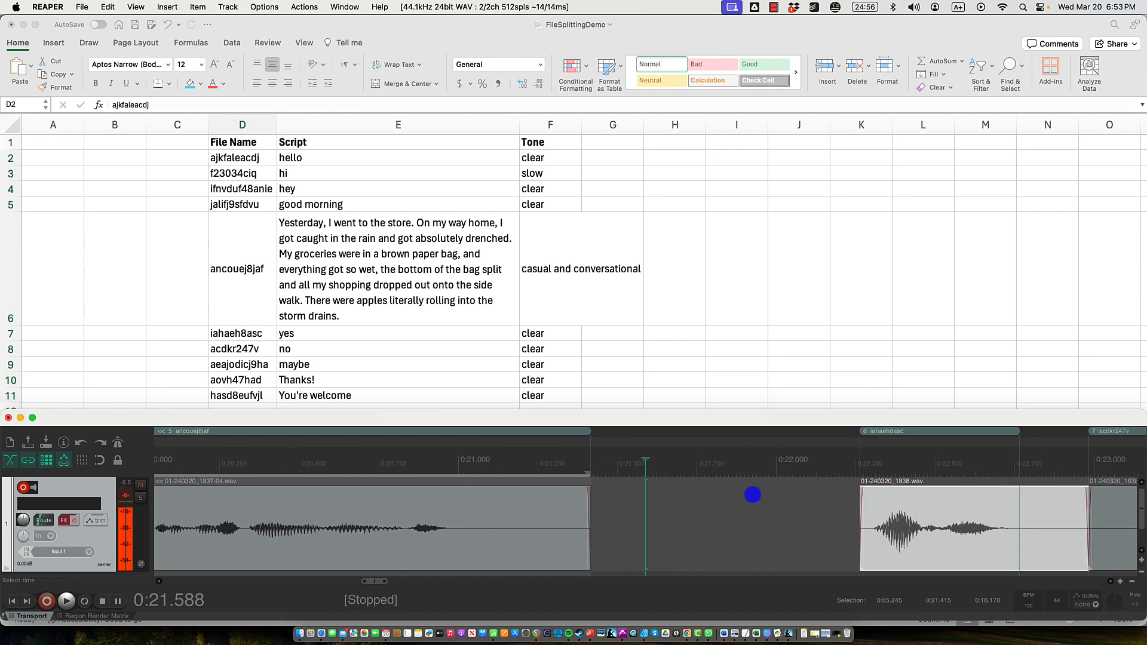
Record a new clip in the gap after region ancouej8jaf, starting at 0:21.444
{"action": "left_click", "coordinate": [601, 467]}
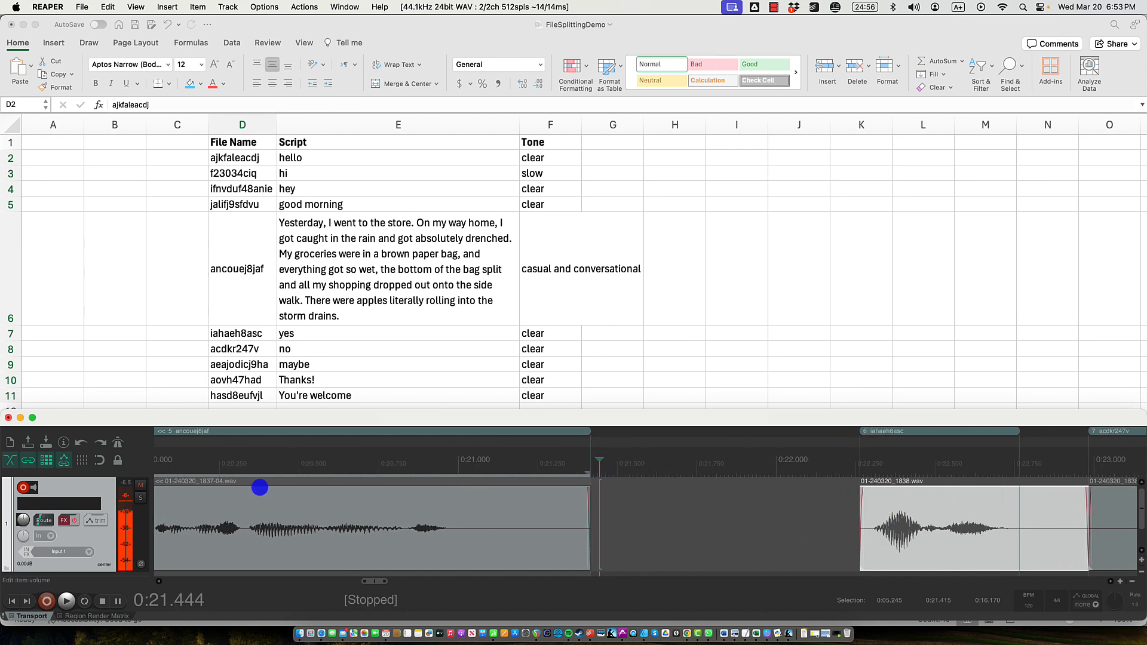
{"action": "key", "text": "super+r"}
{"action": "key", "text": "space"}
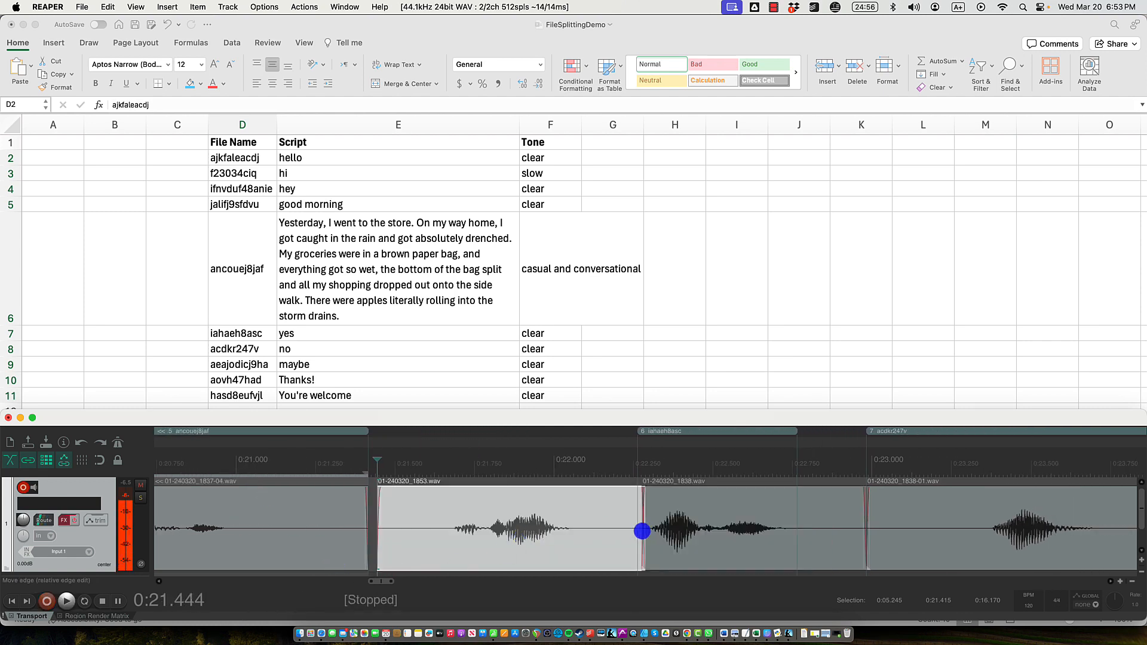
Trim both ends of clip 01-240320_1853.wav to about 0.57 s around the spoken word and move it back to about 0:21.42
{"action": "left_click_drag", "start_coordinate": [642, 531], "coordinate": [609, 531]}
{"action": "left_click", "coordinate": [514, 524]}
{"action": "left_click_drag", "start_coordinate": [377, 517], "coordinate": [432, 518]}
{"action": "left_click_drag", "start_coordinate": [508, 518], "coordinate": [429, 528]}
Create a region from clip 01-240320_1853.wav and move clip 01-240320_1838.wav with everything after it back to that clip's end
{"action": "key", "text": "shift+super+r"}
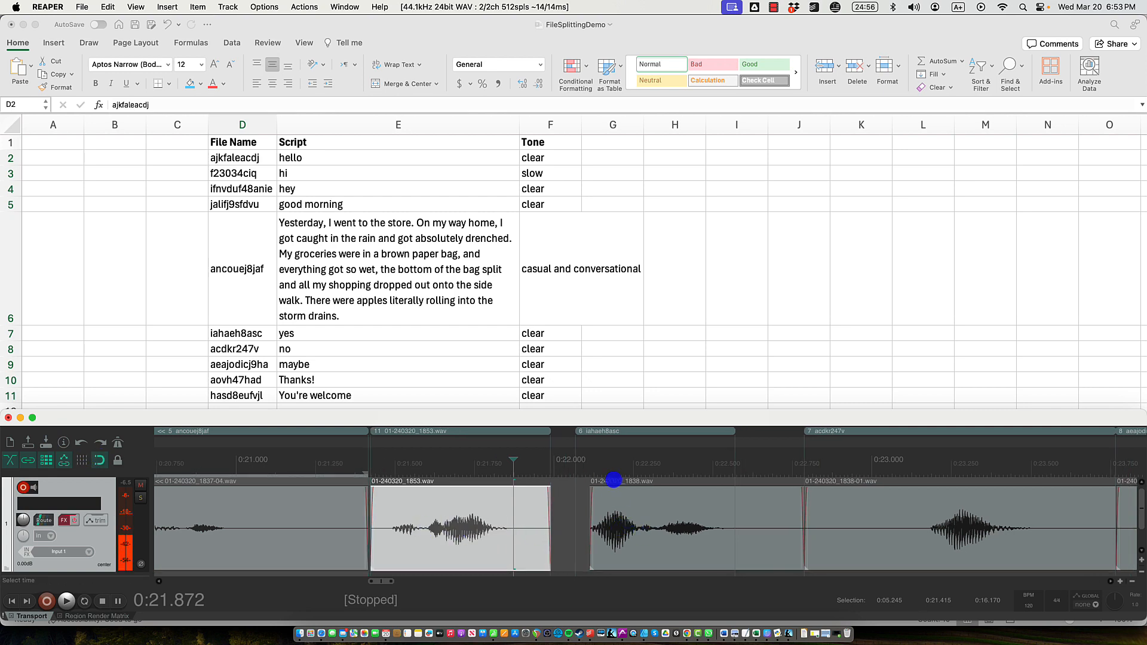
{"action": "mouse_move", "coordinate": [650, 510]}
{"action": "left_mouse_down"}
{"action": "mouse_move", "coordinate": [627, 520]}
{"action": "mouse_move", "coordinate": [643, 509]}
{"action": "mouse_move", "coordinate": [671, 518]}
{"action": "mouse_move", "coordinate": [646, 515]}
{"action": "left_mouse_up"}
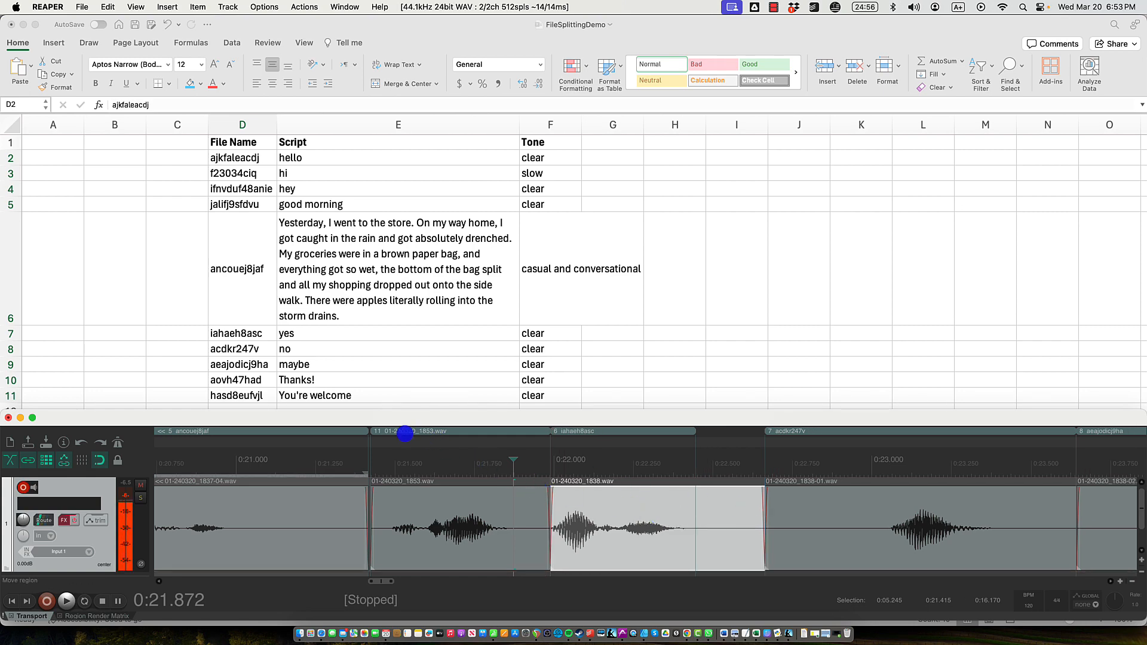
Renumber the regions in timeline order in the Region/Marker Manager and close the manager
{"action": "key", "text": "alt+shift+super+r"}
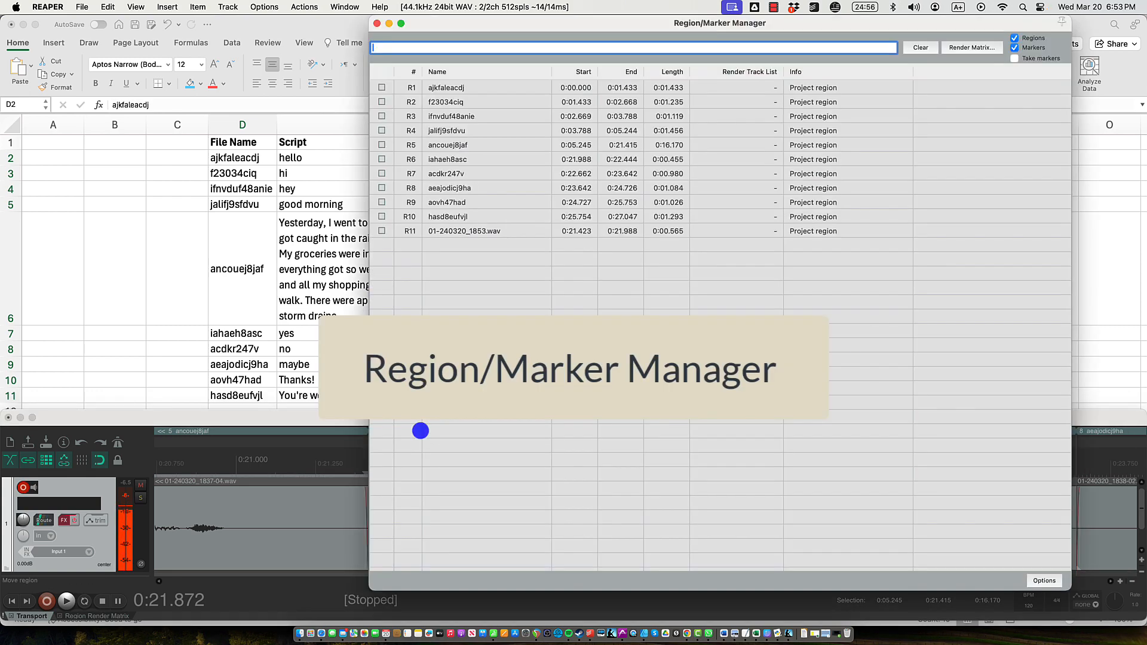
{"action": "left_click", "coordinate": [494, 229]}
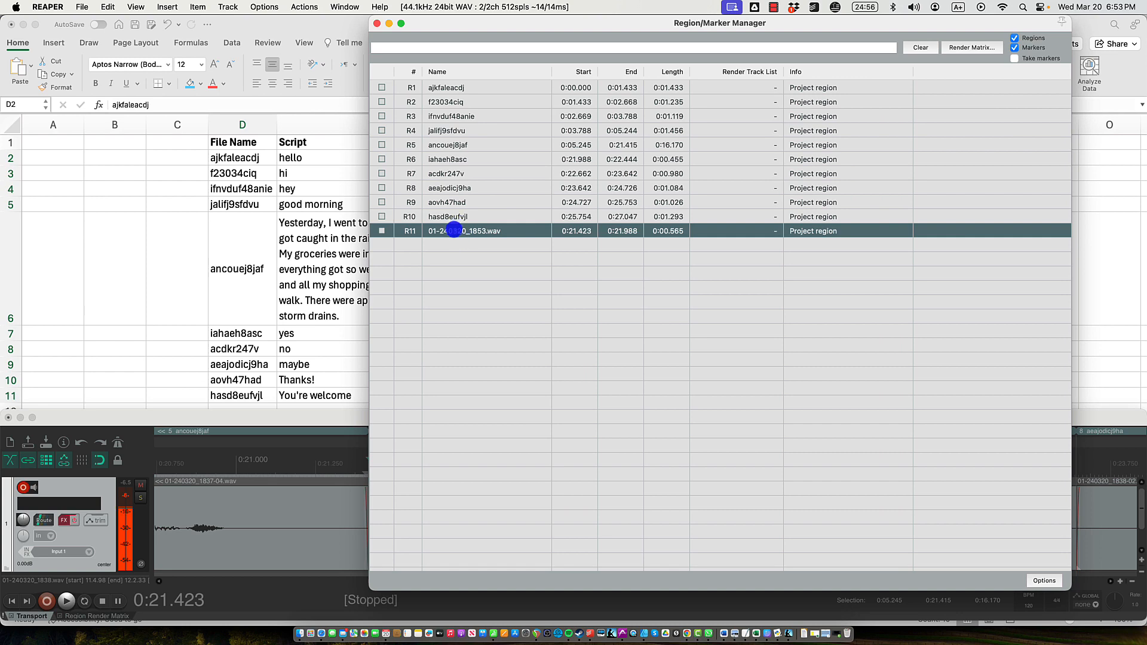
{"action": "right_click", "coordinate": [456, 233]}
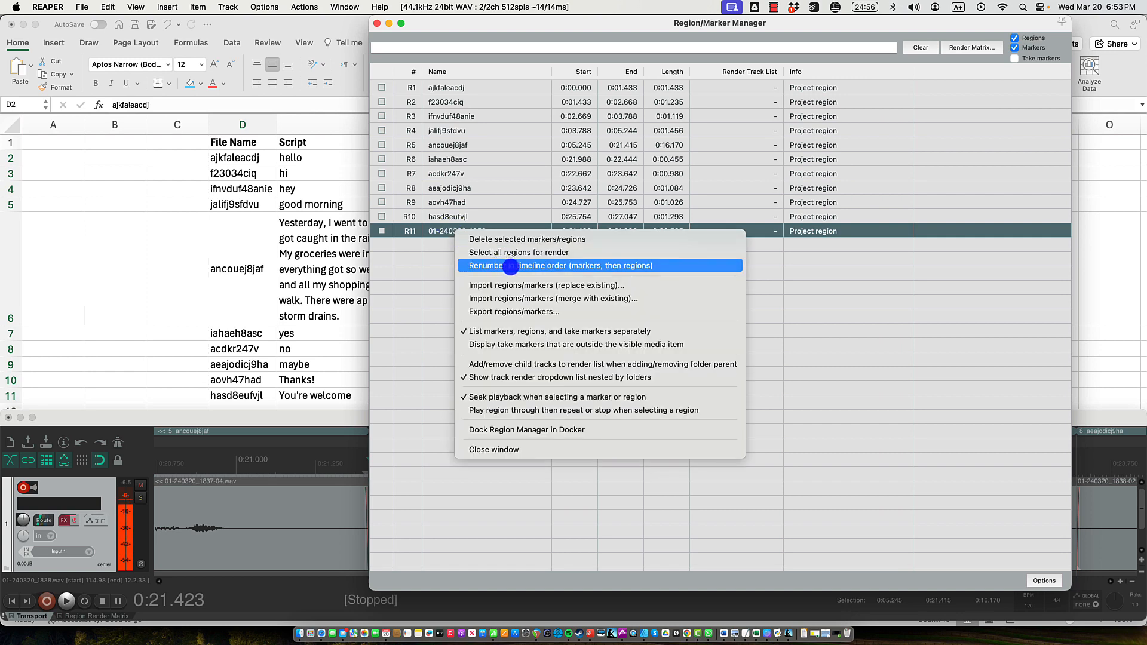
{"action": "left_click", "coordinate": [511, 267]}
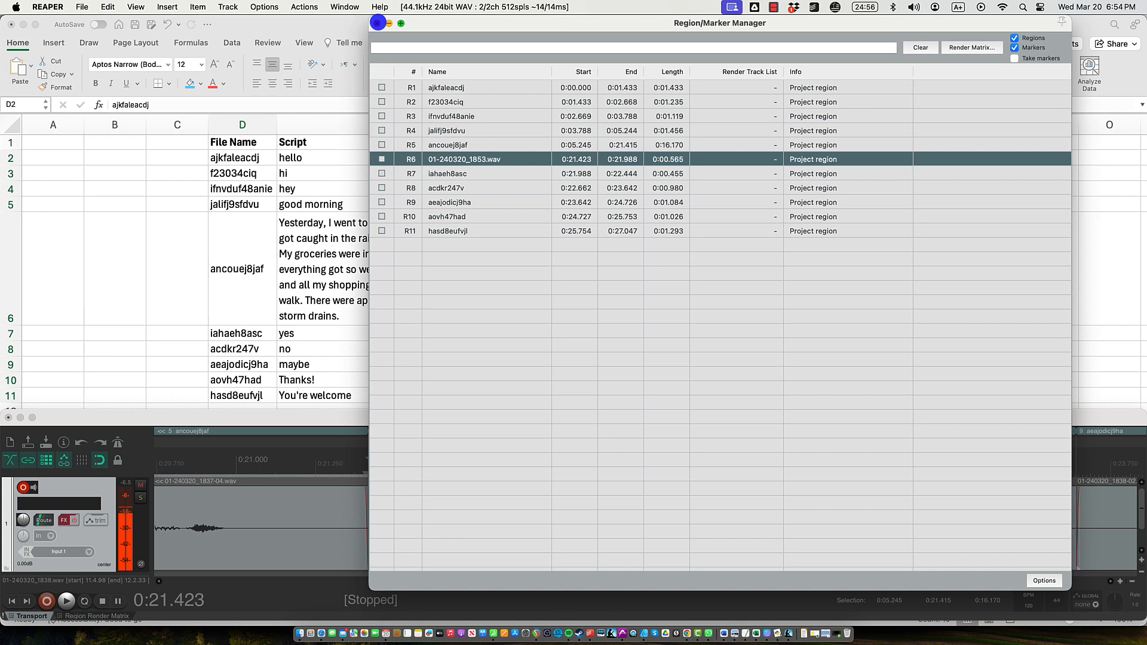
{"action": "left_click", "coordinate": [377, 23]}
{"action": "scroll", "coordinate": [453, 453], "scroll_direction": "down", "scroll_amount": 5}
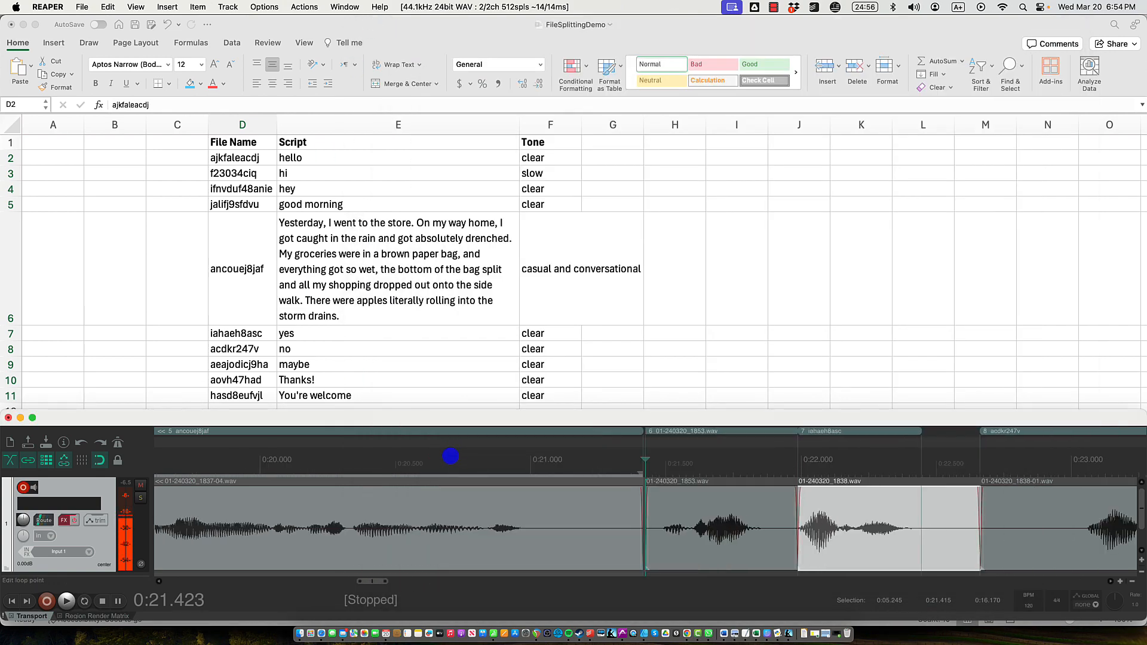
{"action": "scroll", "coordinate": [459, 458], "scroll_direction": "down", "scroll_amount": 4}
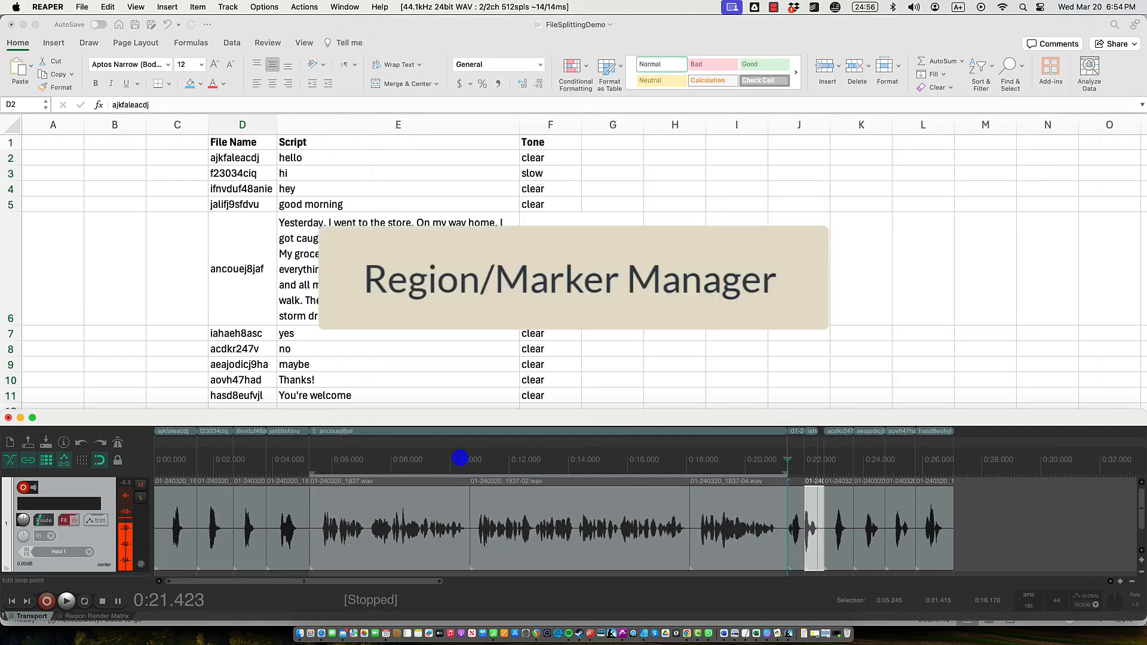
{"action": "scroll", "coordinate": [457, 458], "scroll_direction": "down", "scroll_amount": 3}
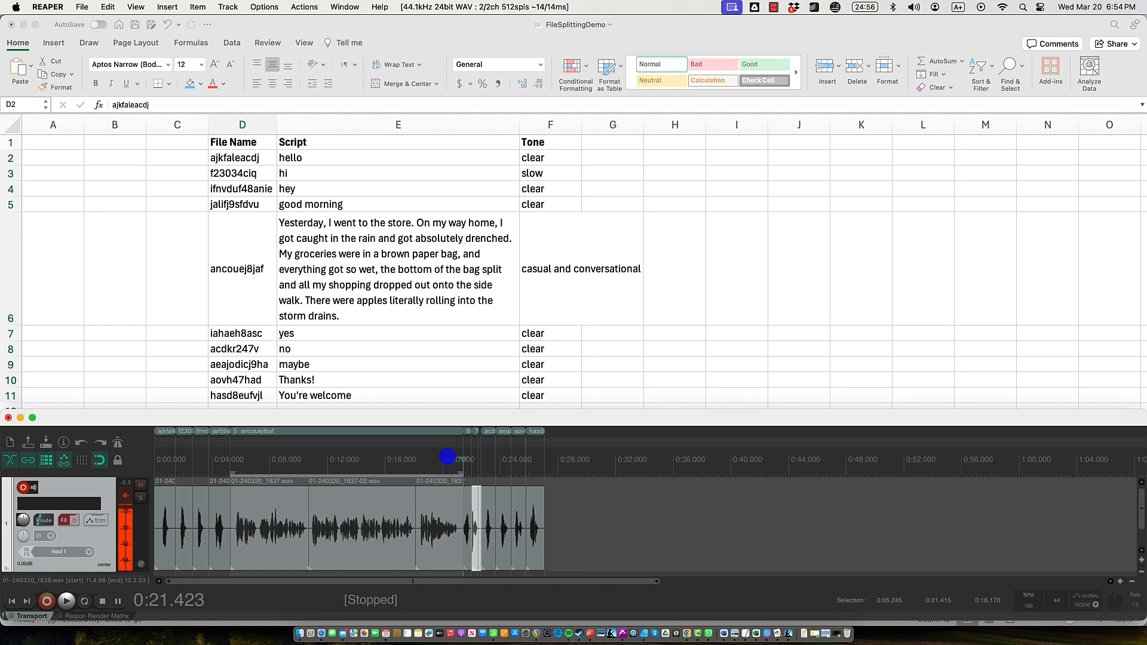
{"action": "scroll", "coordinate": [447, 456], "scroll_direction": "down", "scroll_amount": 1}
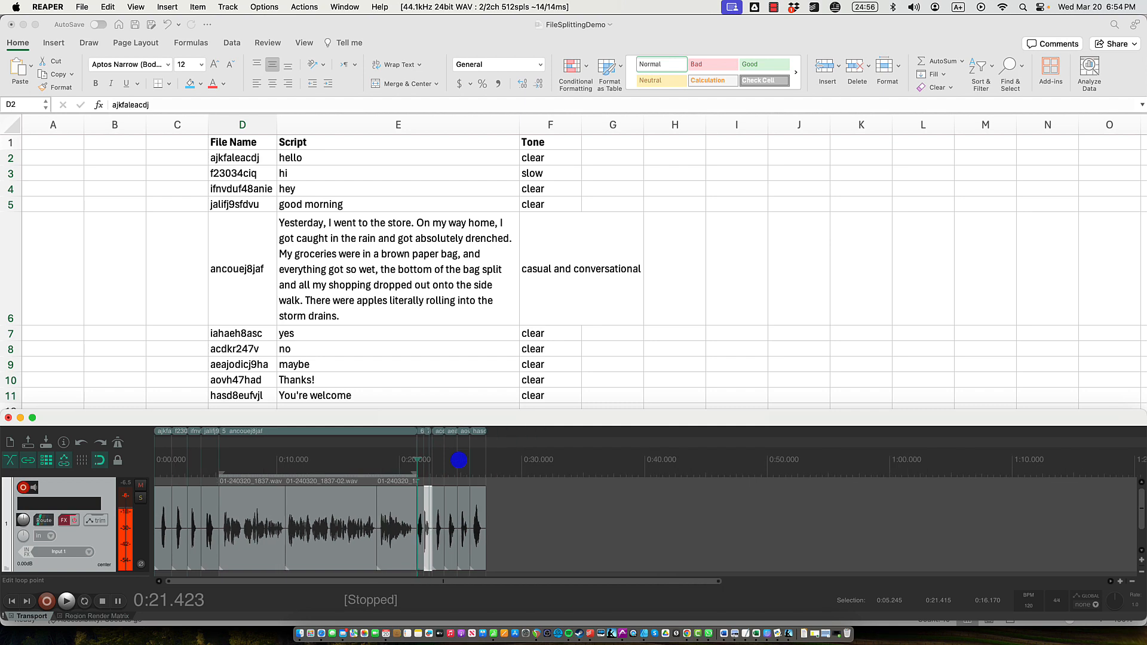
{"action": "scroll", "coordinate": [460, 456], "scroll_direction": "up", "scroll_amount": 4}
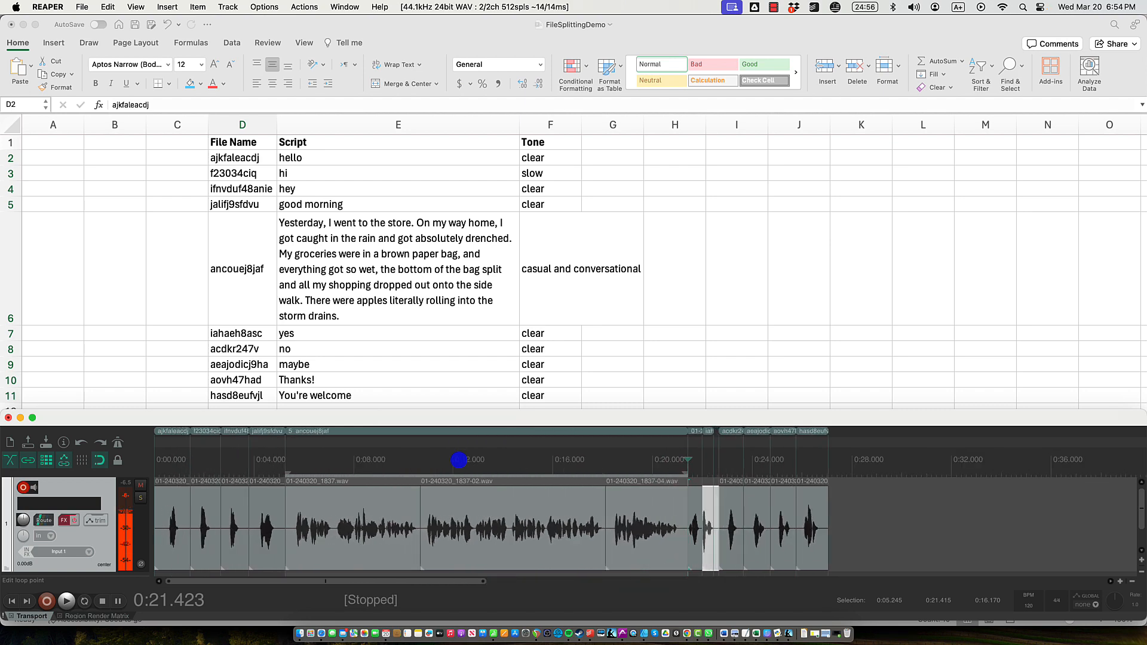